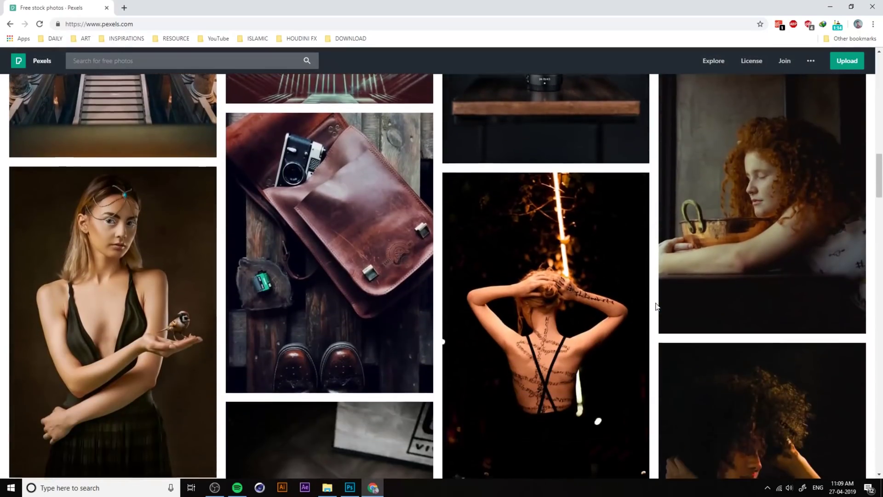
pyautogui.scroll(-12, 657, 306)
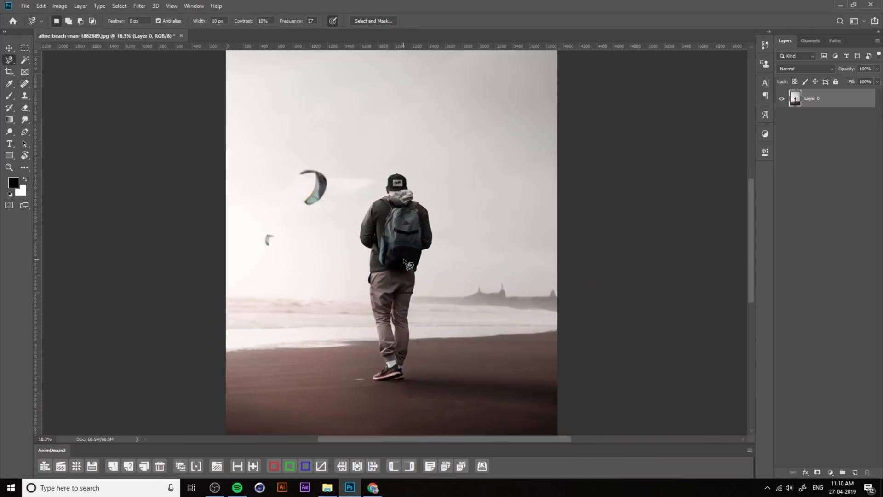
# - Trace the man on the beach with the Magnetic Lasso to select his whole outline from cap to shoes
pyautogui.scroll(5, 386, 237)
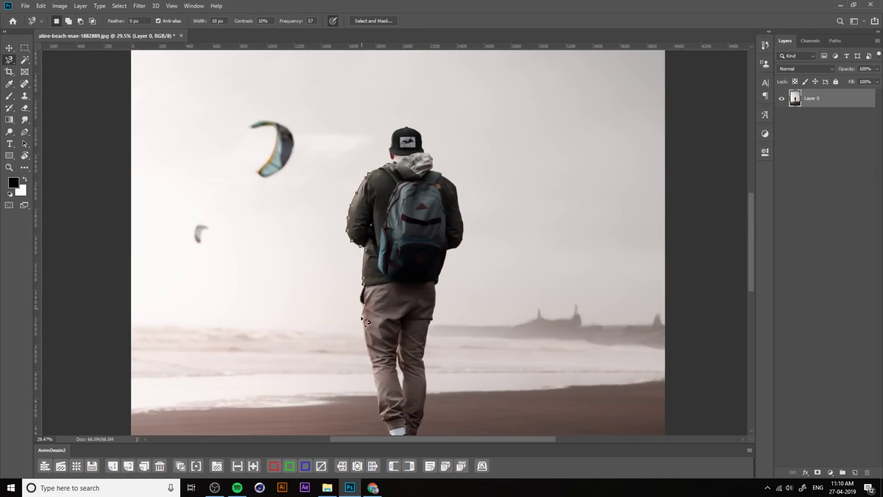
pyautogui.scroll(-3, 386, 236)
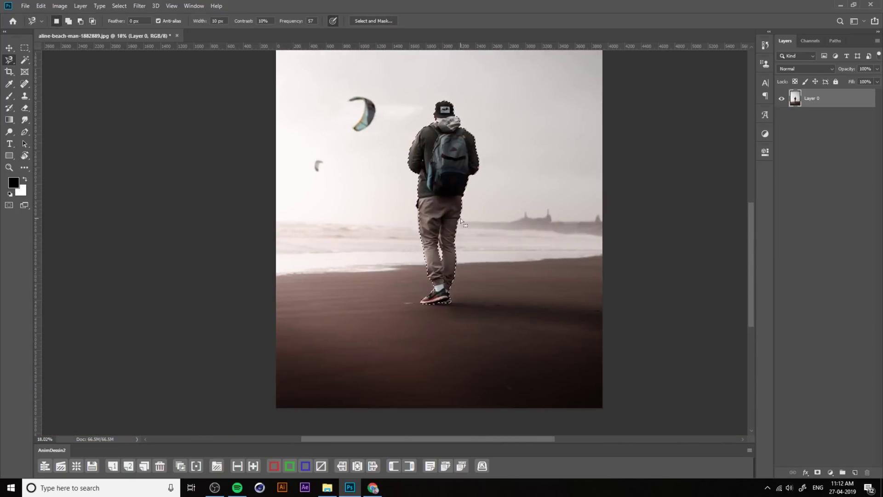
# - Open the man's selection in Select and Mask and check the cutout edges from his cap down to his shoes
pyautogui.press('w')
pyautogui.click(119, 6)
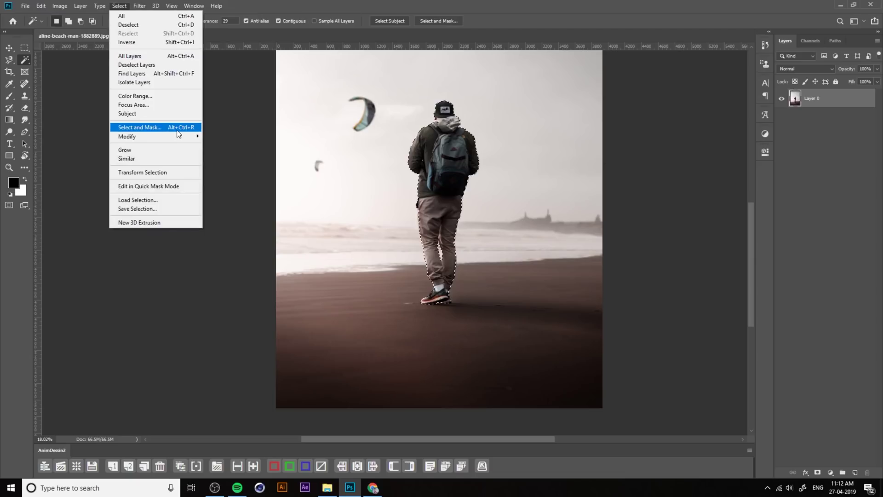
pyautogui.click(177, 131)
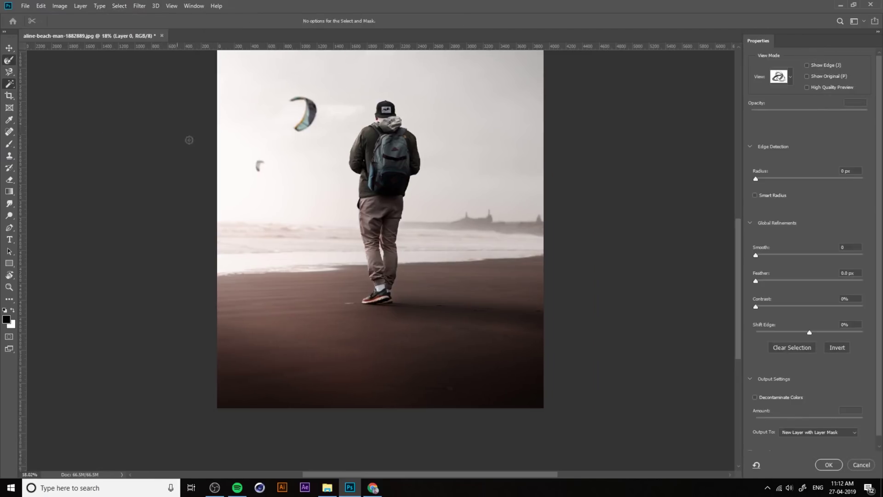
pyautogui.scroll(5, 381, 115)
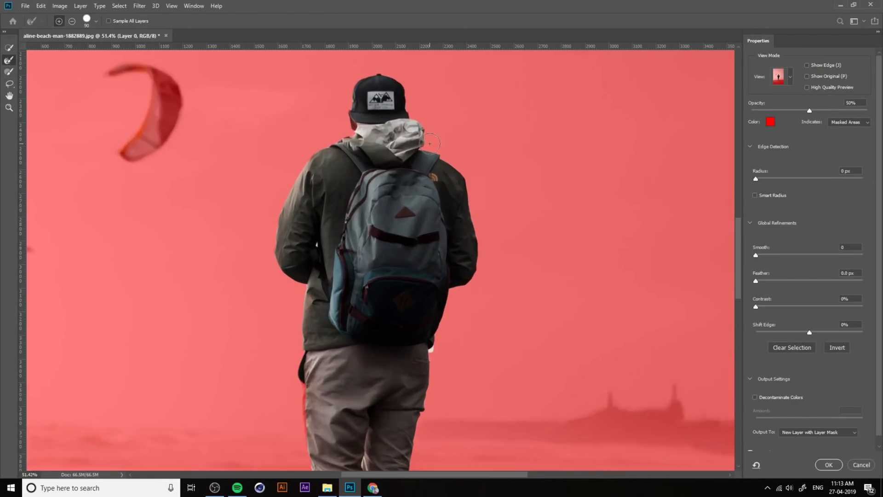
pyautogui.moveTo(518, 289)
pyautogui.mouseDown()
pyautogui.moveTo(491, 203)
pyautogui.moveTo(593, 27)
pyautogui.mouseUp()
pyautogui.press('[')
pyautogui.press('[')
pyautogui.press('[')
pyautogui.press('[')
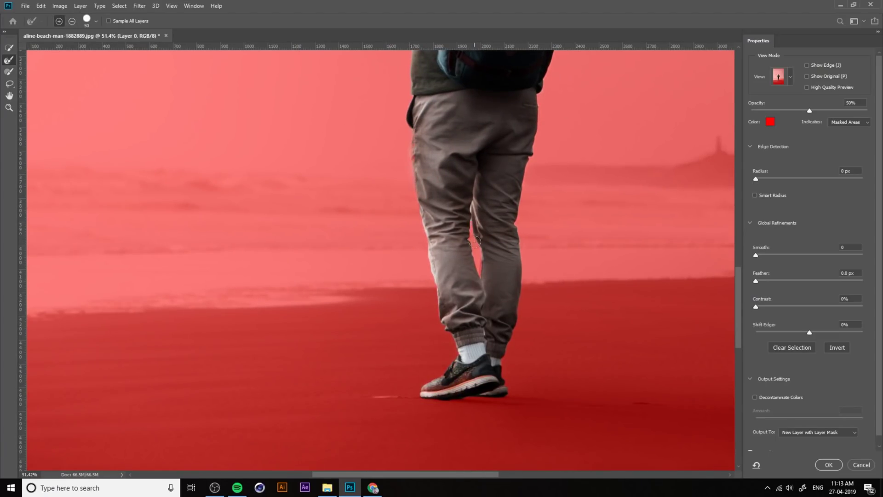
pyautogui.scroll(-1, 469, 261)
pyautogui.scroll(-4, 415, 359)
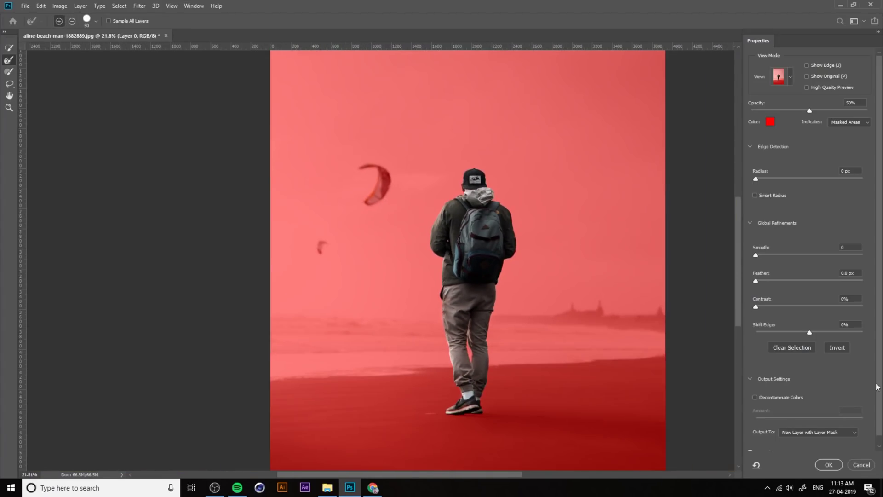
# - Enable Decontaminate Colors and output the cutout as a New Layer with Layer Mask
pyautogui.click(755, 397)
pyautogui.click(825, 425)
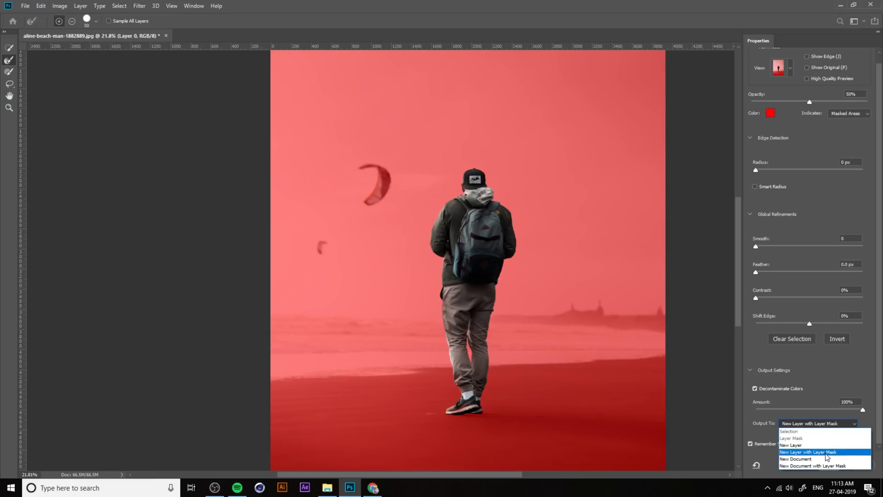
pyautogui.click(827, 452)
pyautogui.click(833, 468)
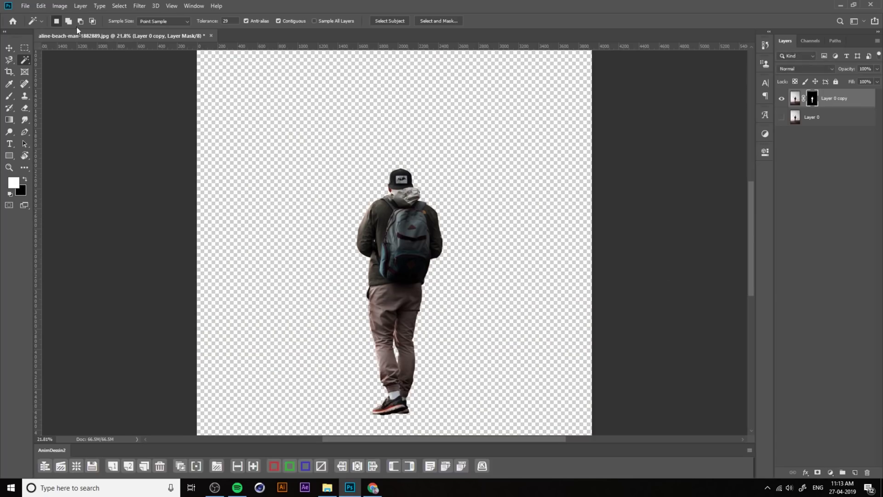
pyautogui.click(8, 49)
pyautogui.scroll(-6, 467, 281)
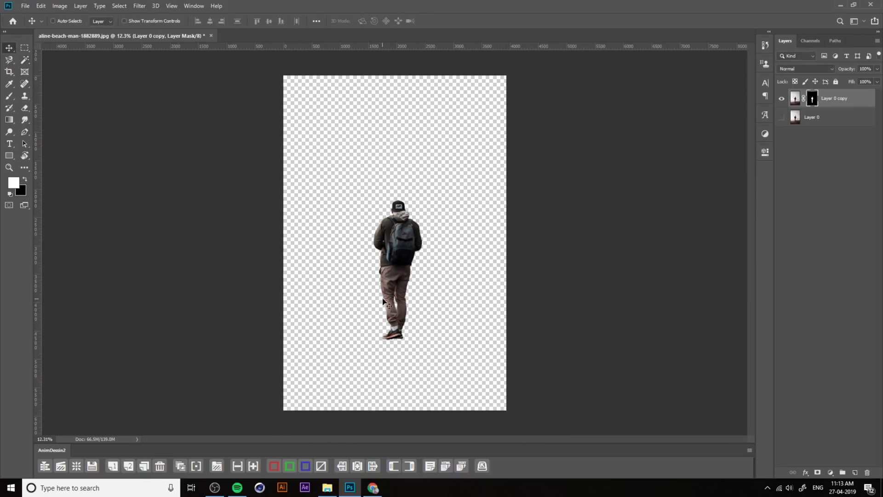
pyautogui.scroll(1, 383, 301)
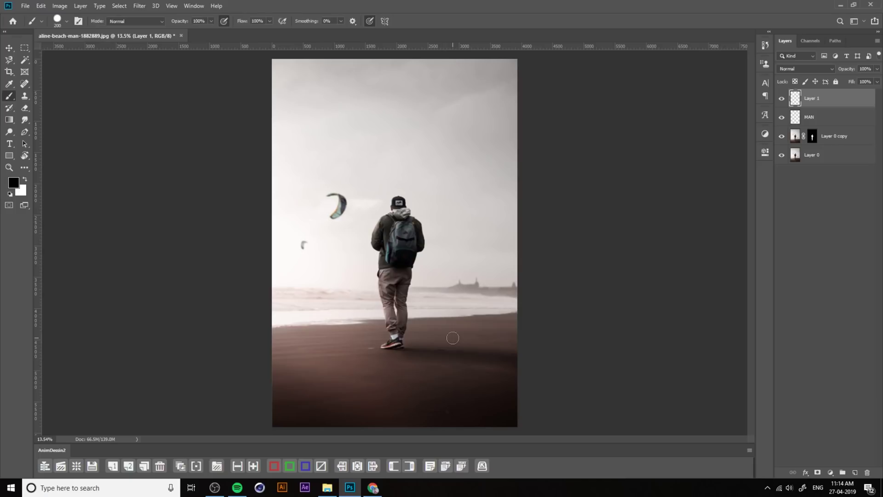
# - Place a text label reading 100 on the foreground sand near the photo's lower corner
pyautogui.press('t')
pyautogui.click(492, 415)
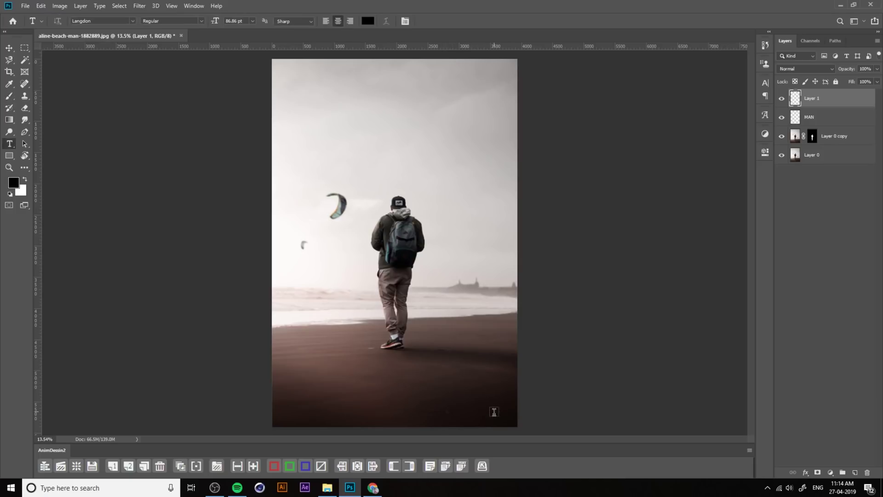
pyautogui.write('100')
pyautogui.hotkey('ctrl', 'Return')
pyautogui.press('v')
pyautogui.keyDown('alt'); pyautogui.moveTo(492, 417); pyautogui.dragTo(345, 212); pyautogui.keyUp('alt')
pyautogui.hotkey('ctrl', 'z')
# - Add a text label reading 80 on the sand above the 100 label
pyautogui.press('t')
pyautogui.press('Return')
pyautogui.write('85')
pyautogui.hotkey('ctrl', 'Return')
pyautogui.write('0')
pyautogui.hotkey('ctrl', 'Return')
# - Add a 30 label by the distant buildings on the horizon and a 50 label at the large kite
pyautogui.press('v')
pyautogui.doubleClick(491, 287)
pyautogui.write('30')
pyautogui.hotkey('ctrl', 'Return')
pyautogui.press('v')
pyautogui.doubleClick(336, 214)
pyautogui.write('50')
pyautogui.hotkey('ctrl', 'Return')
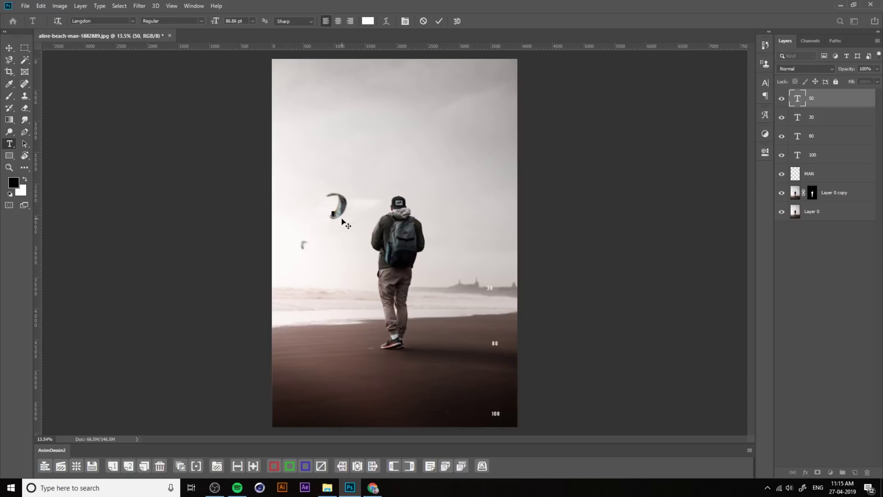
# - Move the 80 label beside the man's shoes and the 50 label to the small kite, changing the latter to 40
pyautogui.press('v')
pyautogui.keyDown('ctrl'); pyautogui.moveTo(495, 343); pyautogui.dragTo(410, 339); pyautogui.keyUp('ctrl')
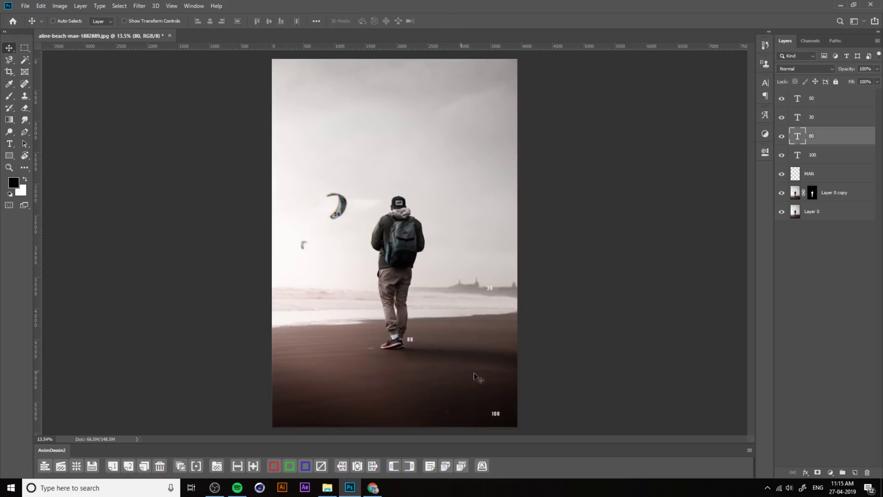
pyautogui.press('t')
pyautogui.press('v')
pyautogui.keyDown('ctrl'); pyautogui.moveTo(335, 215); pyautogui.dragTo(305, 249); pyautogui.keyUp('ctrl')
pyautogui.press('t')
pyautogui.click(309, 251)
pyautogui.press('Escape')
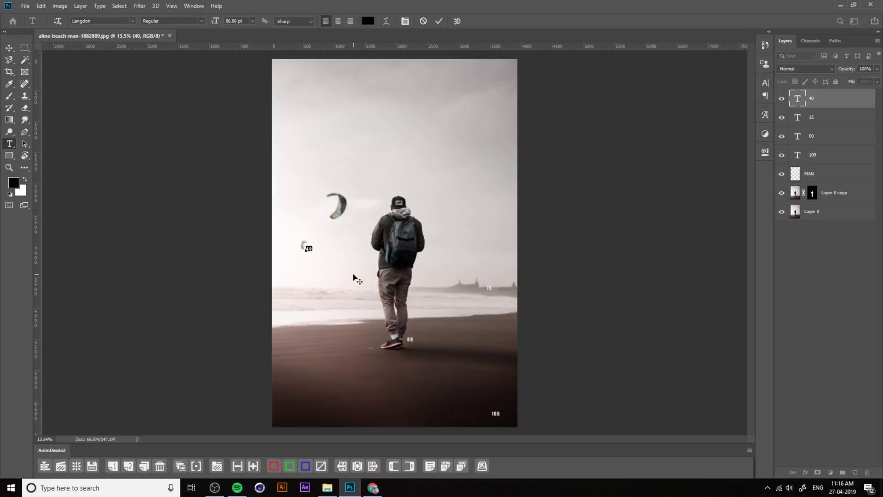
# - Set the guide labels to 15 at the distant buildings, 25 at the small kite and 60 at the large kite
pyautogui.press('v')
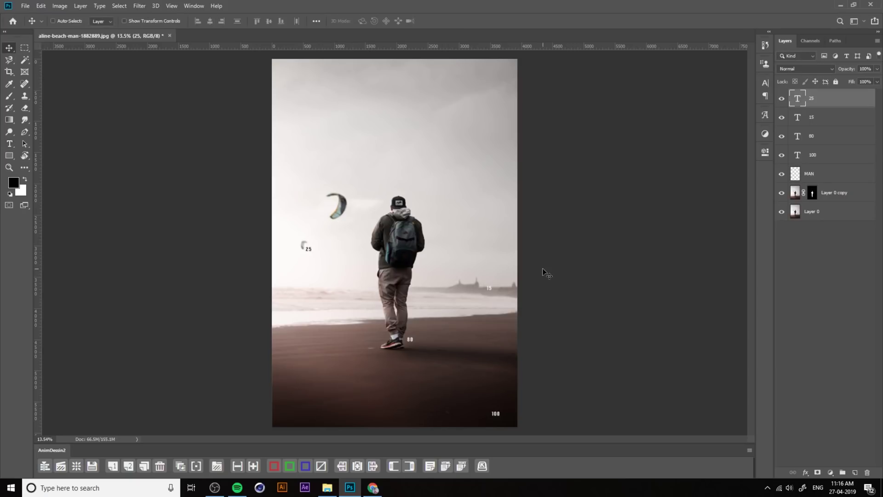
pyautogui.keyDown('shift'); pyautogui.click(827, 158); pyautogui.keyUp('shift')
pyautogui.click(873, 169)
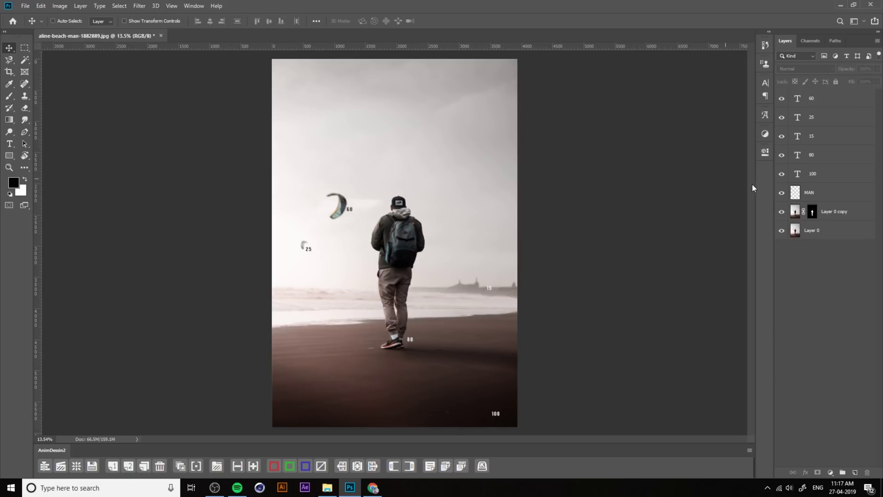
# - Group the five number text layers from 100 to 60 and name the group GUIDE
pyautogui.click(810, 177)
pyautogui.keyDown('shift'); pyautogui.click(812, 99); pyautogui.keyUp('shift')
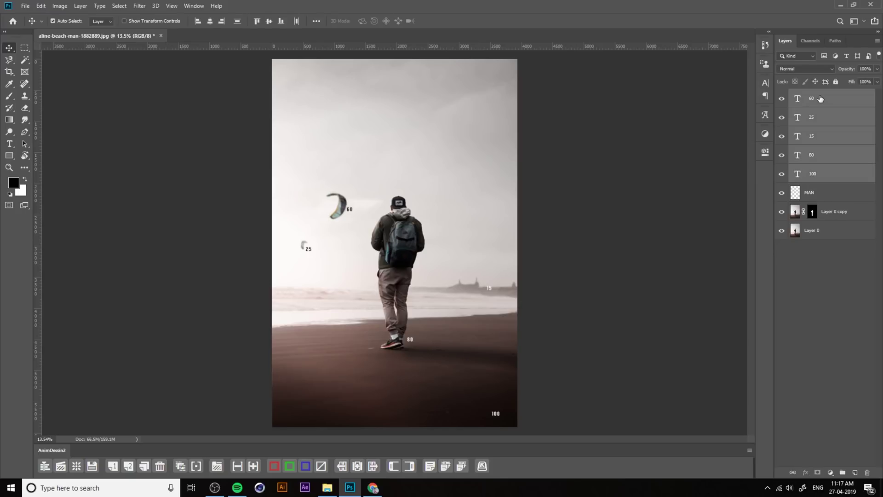
pyautogui.hotkey('ctrl', 'g')
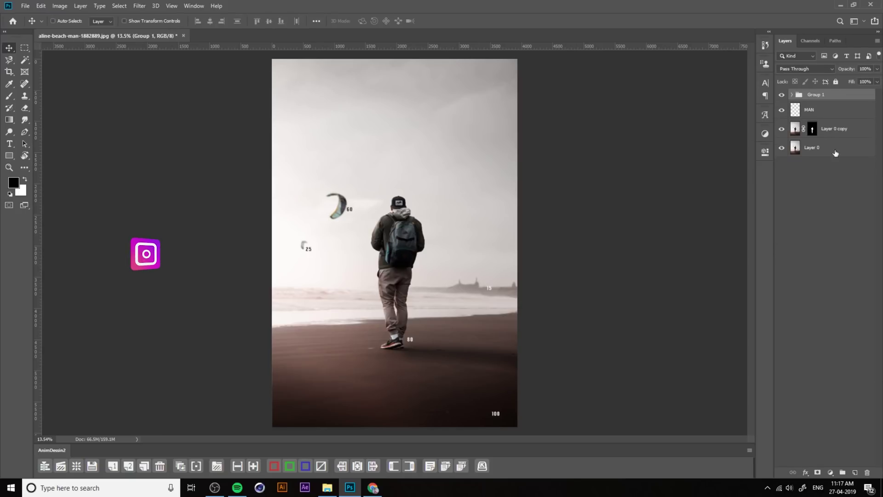
pyautogui.doubleClick(820, 94)
pyautogui.write('GUIDE')
pyautogui.press('Return')
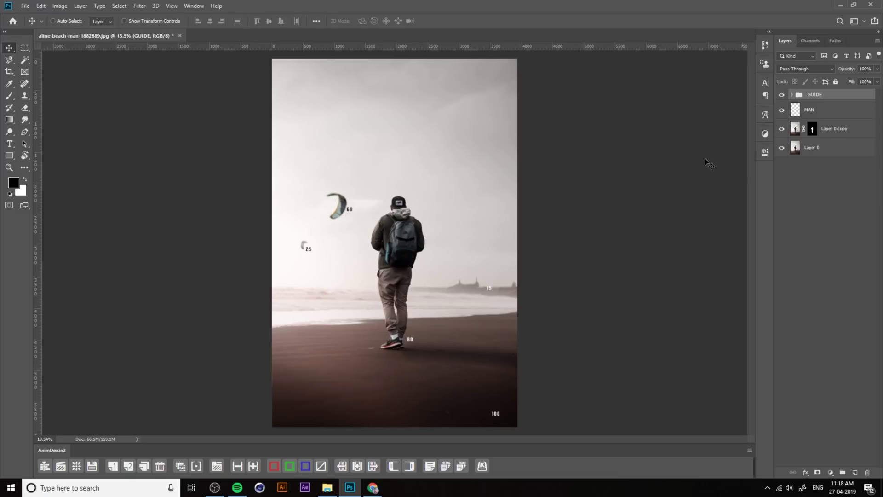
# - Delete the empty MAN layer and create a new layer named MAN above the GUIDE group
pyautogui.click(821, 111)
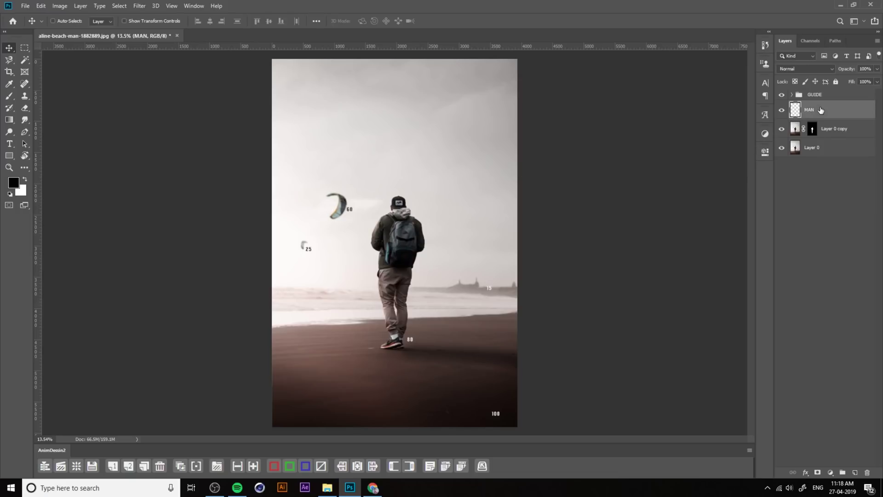
pyautogui.press('Delete')
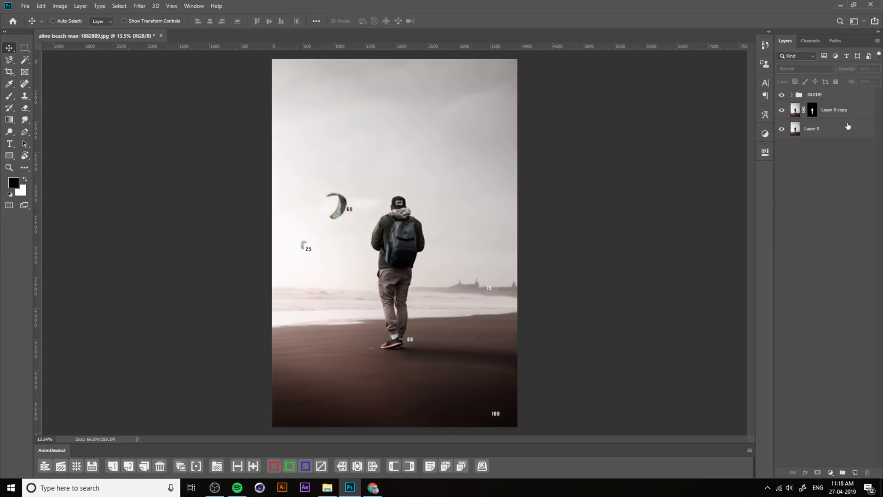
pyautogui.click(838, 94)
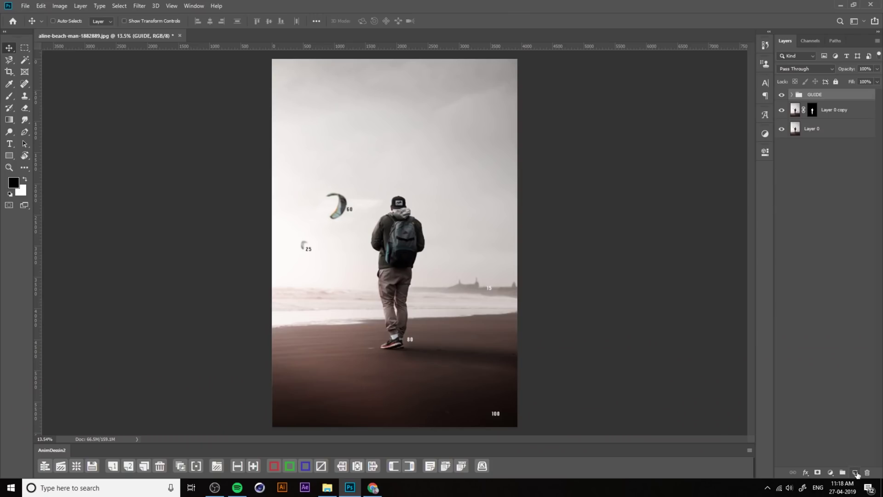
pyautogui.click(856, 472)
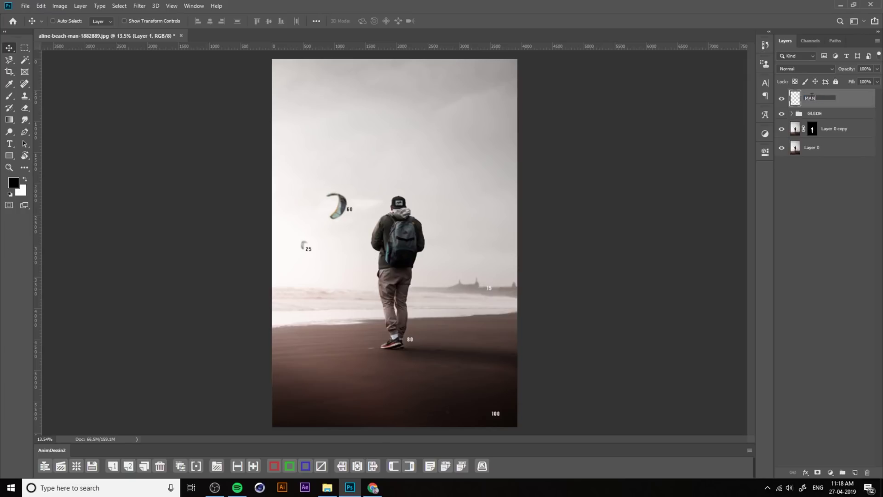
pyautogui.press('Return')
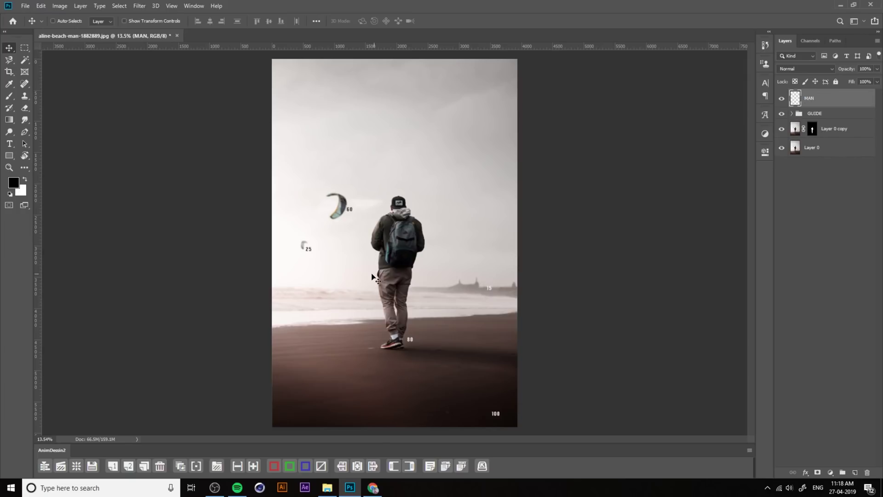
# - Load the man's selection from the Layer 0 copy mask and set the foreground color to a gray with 80% brightness
pyautogui.keyDown('ctrl'); pyautogui.click(813, 132); pyautogui.keyUp('ctrl')
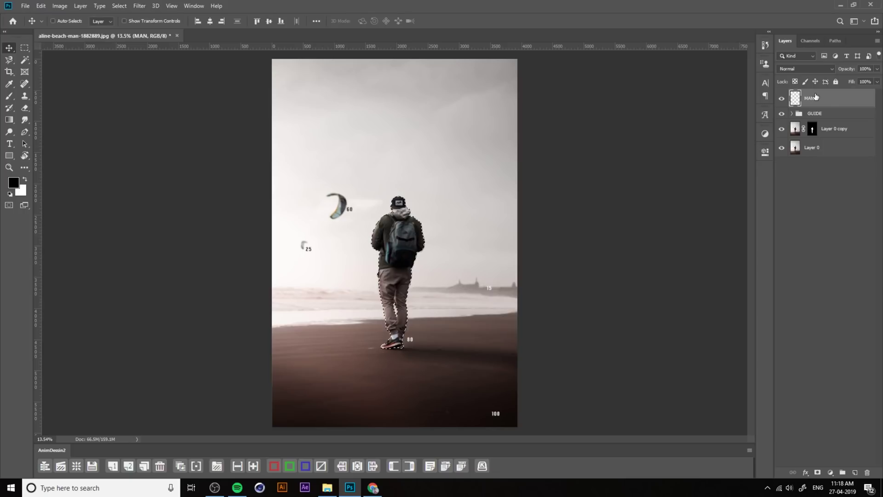
pyautogui.click(8, 185)
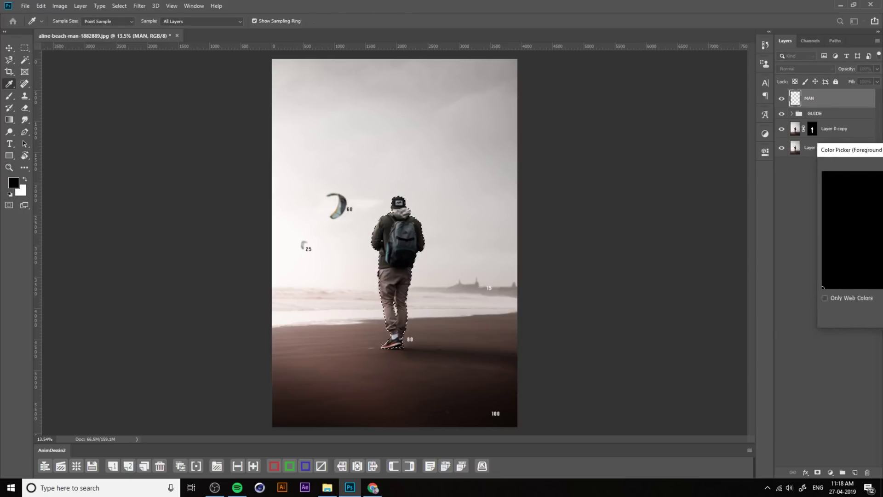
pyautogui.moveTo(586, 162); pyautogui.dragTo(613, 137)
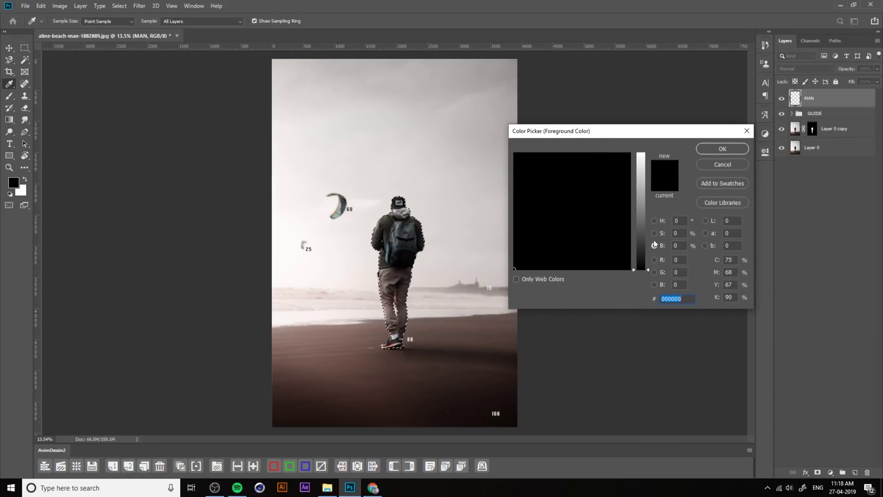
pyautogui.click(658, 221)
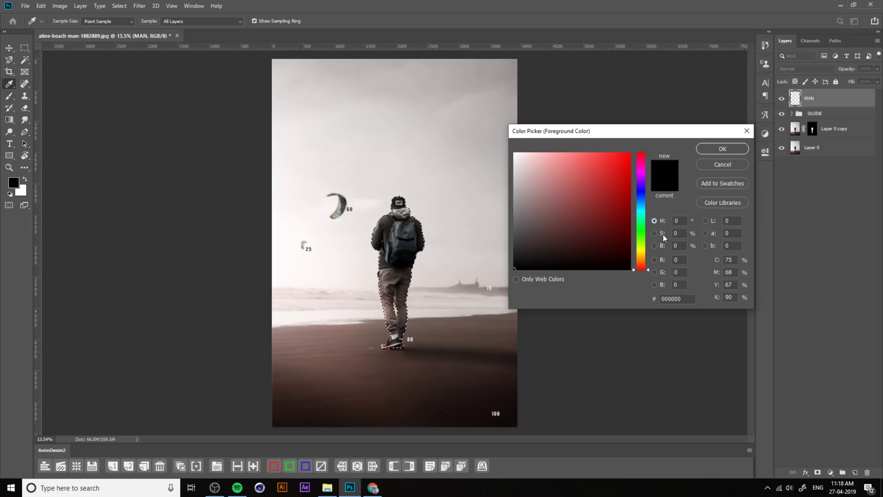
pyautogui.click(655, 233)
pyautogui.click(661, 246)
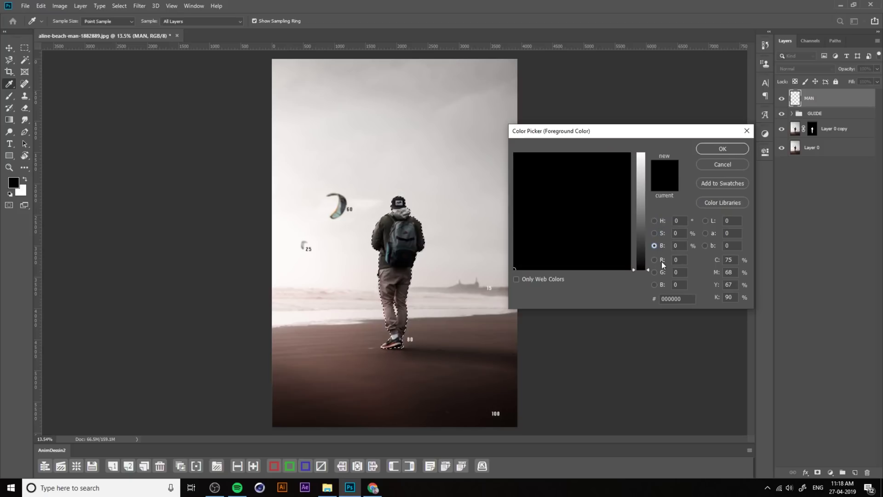
pyautogui.moveTo(639, 221); pyautogui.dragTo(645, 285)
pyautogui.write('80')
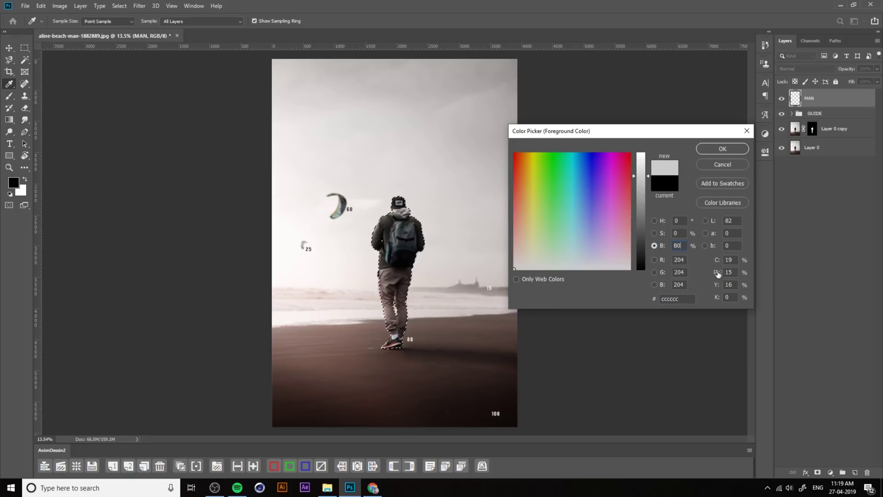
pyautogui.moveTo(685, 244); pyautogui.dragTo(661, 246)
pyautogui.click(710, 150)
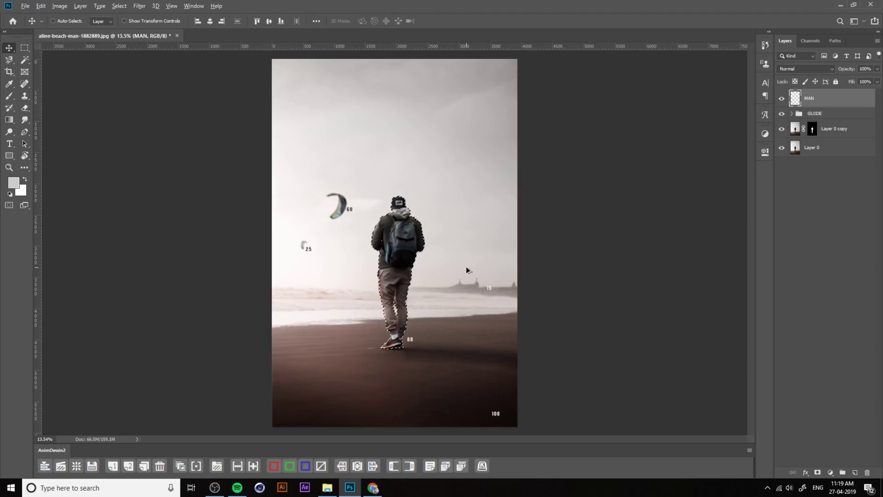
# - Fill the man's selection on the MAN layer with the gray foreground color and refill it with the white background color
pyautogui.hotkey('alt', 'BackSpace')
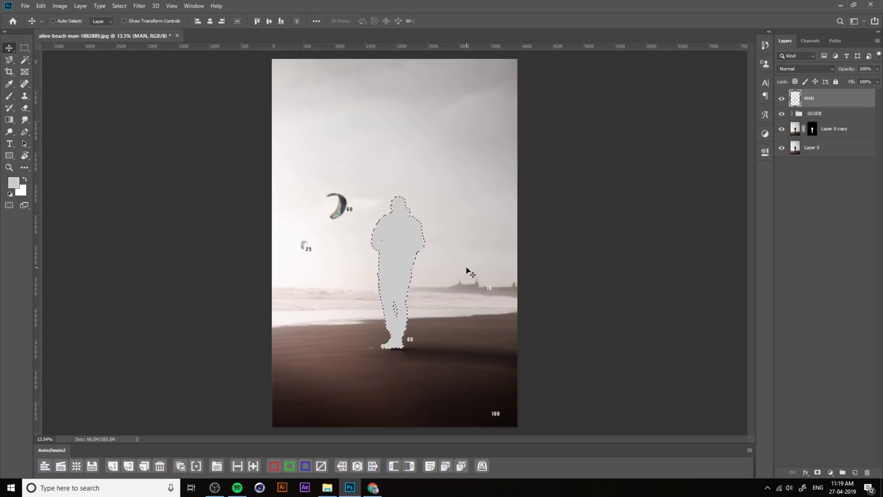
pyautogui.hotkey('ctrl', 'BackSpace')
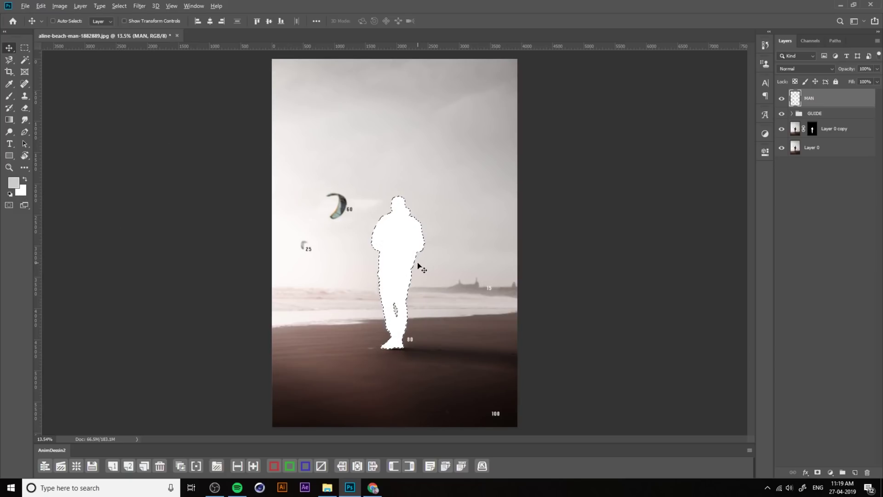
# - Refill the man's selection on the MAN layer with the gray foreground color and deselect
pyautogui.hotkey('alt', 'BackSpace')
pyautogui.hotkey('ctrl', 'd')
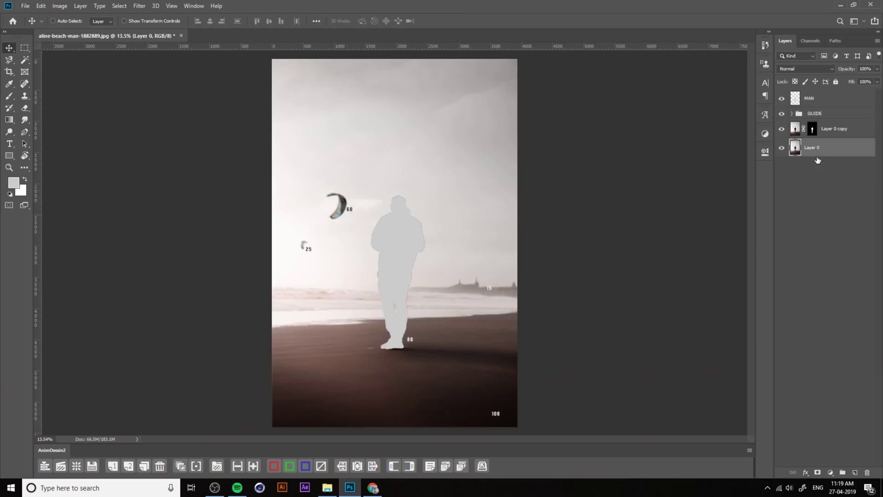
pyautogui.rightClick(10, 60)
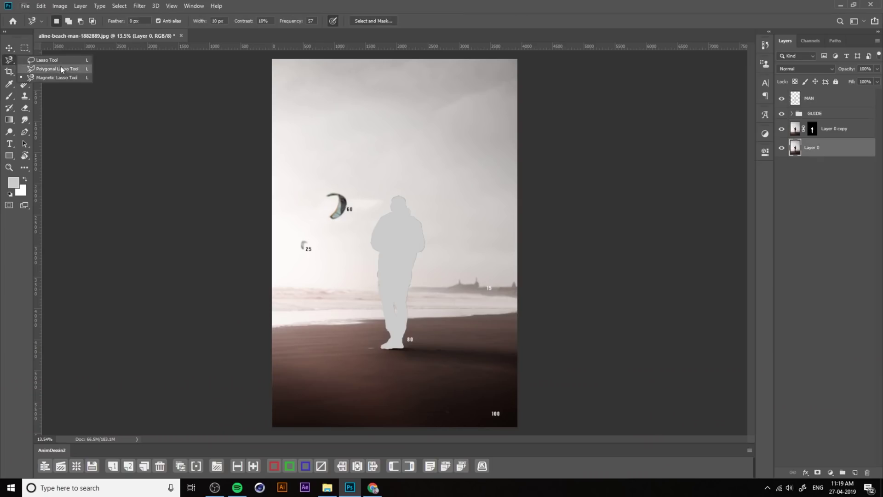
pyautogui.click(51, 73)
pyautogui.scroll(3, 348, 212)
pyautogui.click(348, 212)
pyautogui.press('Escape')
# - Trace the outline of the larger kite with the Pen tool and convert the path to a selection
pyautogui.press('p')
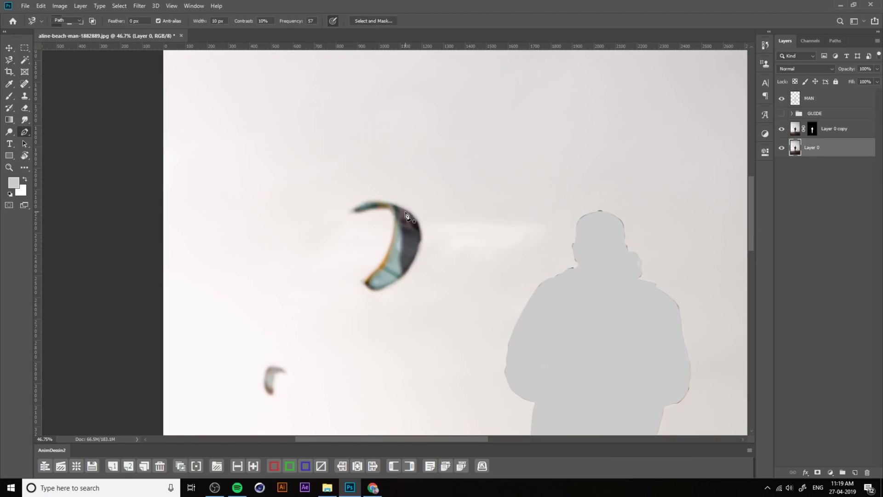
pyautogui.click(349, 210)
pyautogui.moveTo(395, 204); pyautogui.dragTo(417, 214)
pyautogui.moveTo(414, 262); pyautogui.dragTo(412, 234)
pyautogui.moveTo(349, 210); pyautogui.dragTo(326, 232)
pyautogui.hotkey('ctrl', 'z')
pyautogui.moveTo(415, 238); pyautogui.dragTo(414, 237)
pyautogui.click(392, 214)
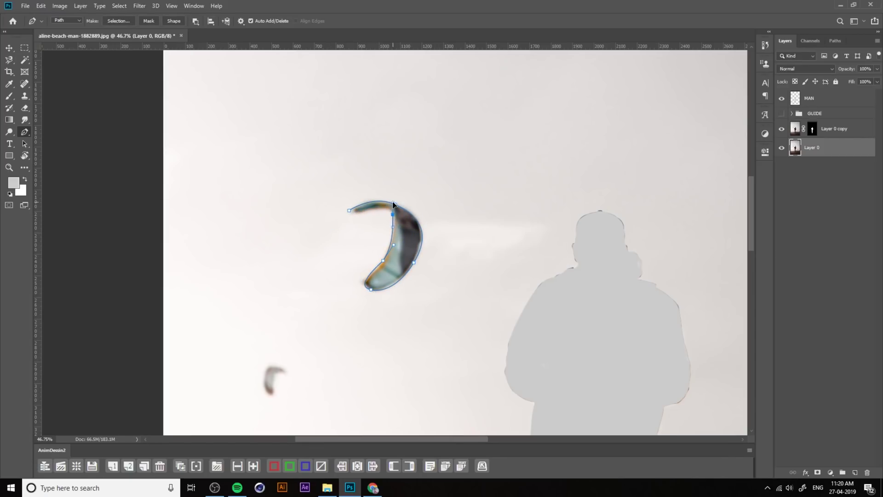
pyautogui.click(349, 210)
pyautogui.hotkey('ctrl', 'Return')
# - Create a new layer above the MAN layer and name it PARA
pyautogui.click(827, 102)
pyautogui.hotkey('ctrl', 'shift', 'alt', 'n')
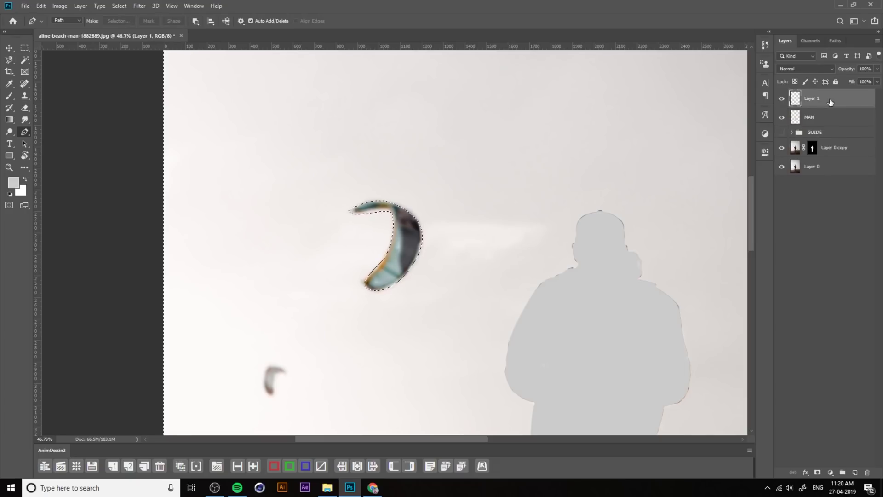
pyautogui.doubleClick(813, 99)
pyautogui.write('PARA')
pyautogui.press('Return')
# - Set the foreground color to a gray with 60% brightness
pyautogui.scroll(-3, 312, 233)
pyautogui.scroll(-2, 311, 236)
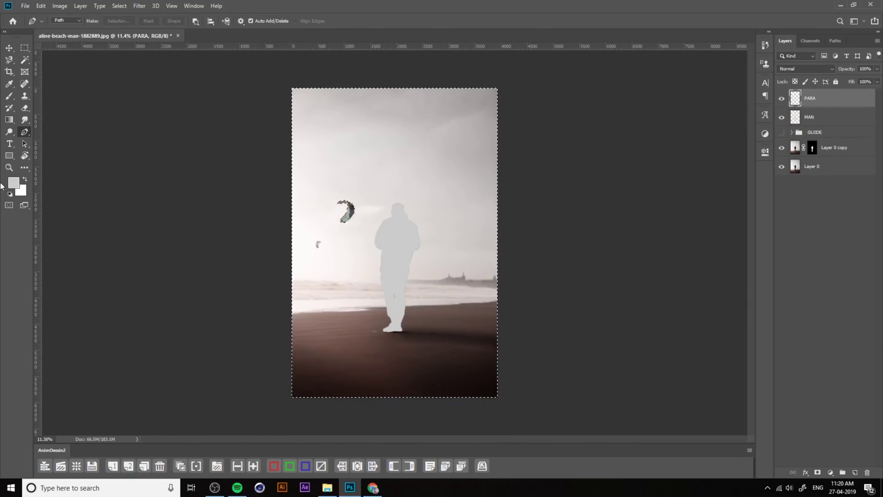
pyautogui.scroll(1, 345, 172)
pyautogui.click(119, 5)
pyautogui.press('Escape')
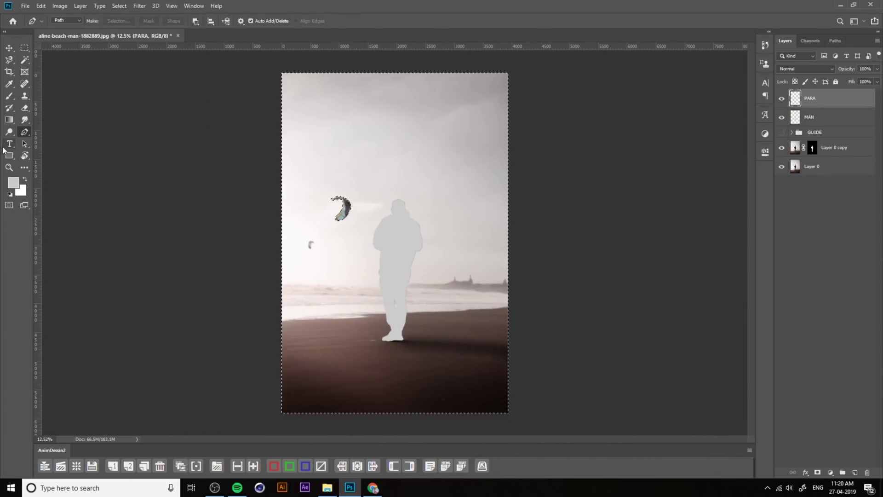
pyautogui.click(14, 183)
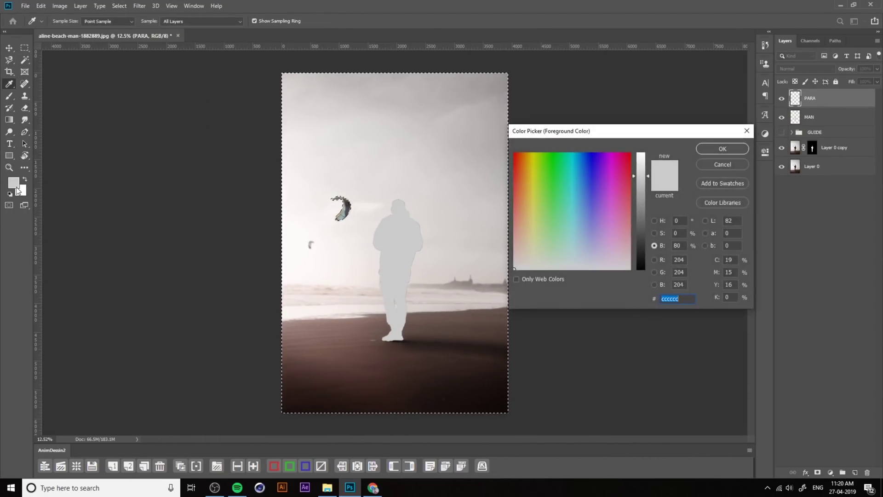
pyautogui.click(677, 245)
pyautogui.write('60')
pyautogui.press('Return')
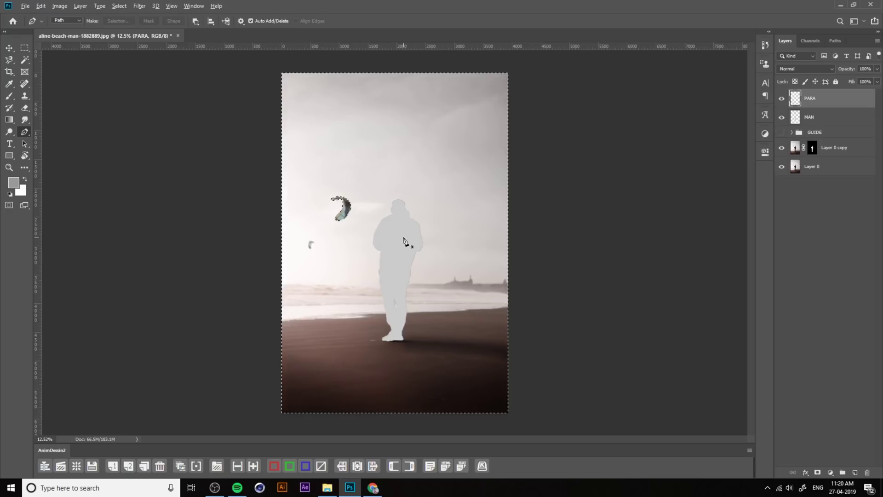
# - Invert the selection and fill the larger kite on the PARA layer with the gray foreground color
pyautogui.hotkey('alt', 'BackSpace')
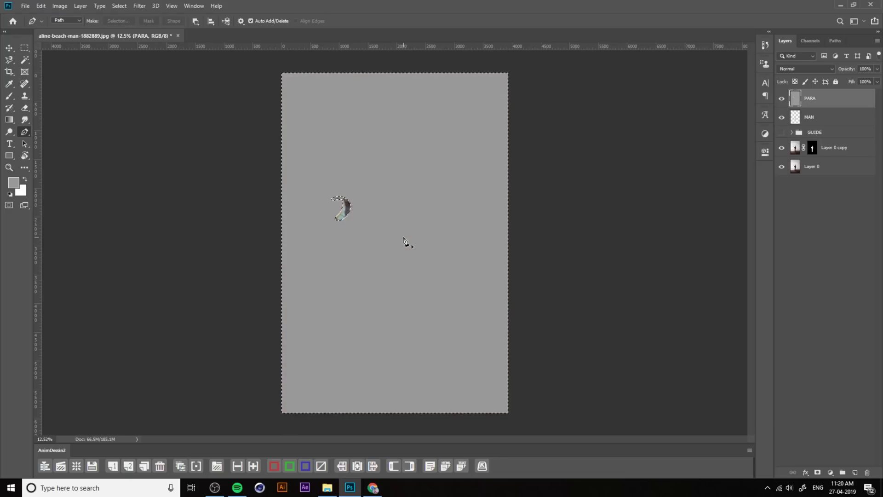
pyautogui.hotkey('ctrl', 'z')
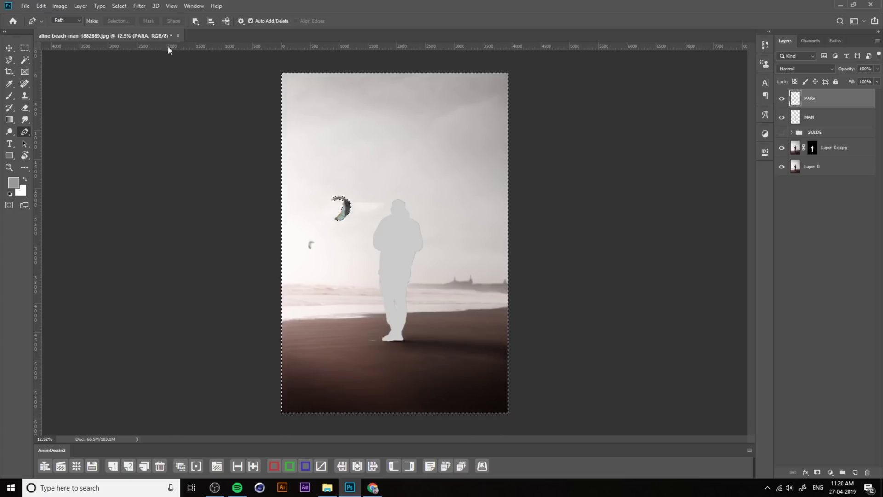
pyautogui.click(120, 6)
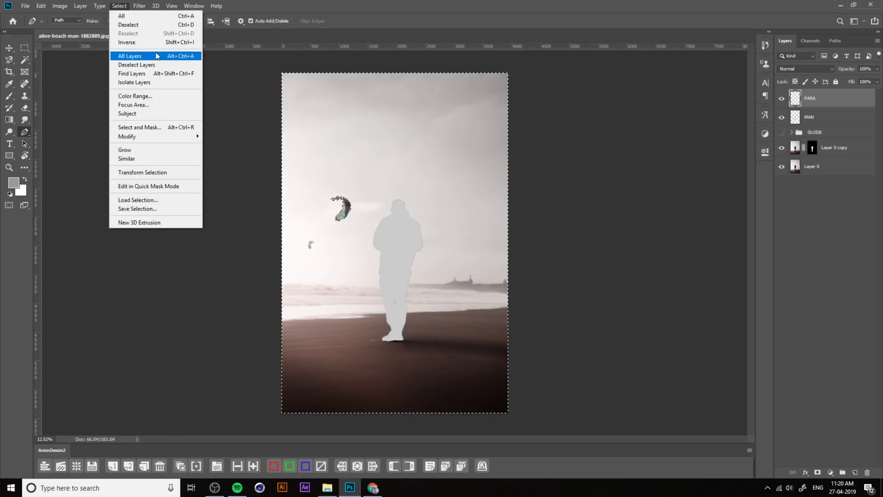
pyautogui.click(191, 43)
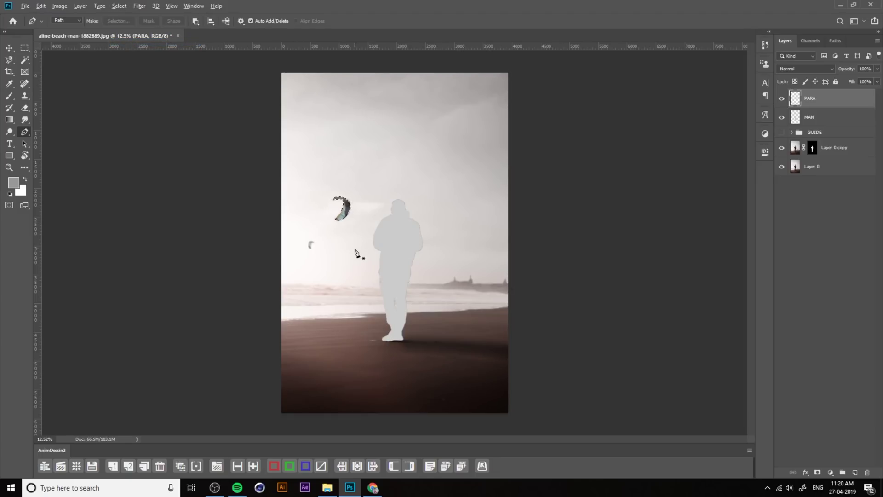
pyautogui.hotkey('alt', 'BackSpace')
pyautogui.hotkey('ctrl', 'd')
pyautogui.press('v')
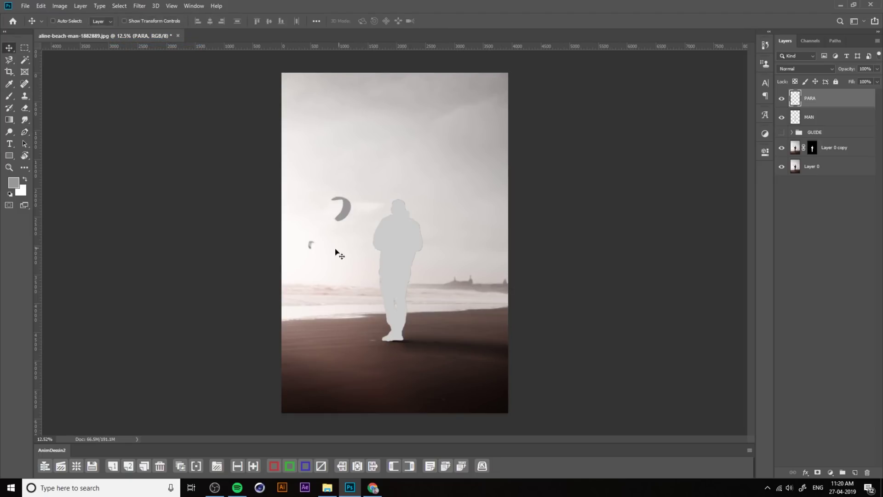
# - Trace the outline of the small kite with the Pen tool and convert the path to a selection
pyautogui.moveTo(309, 248)
pyautogui.mouseDown()
pyautogui.moveTo(349, 225)
pyautogui.moveTo(339, 219)
pyautogui.moveTo(306, 254)
pyautogui.moveTo(324, 242)
pyautogui.mouseUp()
pyautogui.press('p')
pyautogui.click(318, 247)
pyautogui.keyDown('alt'); pyautogui.click(325, 222); pyautogui.keyUp('alt')
pyautogui.click(332, 222)
pyautogui.hotkey('ctrl', 'Return')
# - Create a new layer above the PARA layer and name it PARA 2
pyautogui.hotkey('ctrl', 'shift', 'alt', 'n')
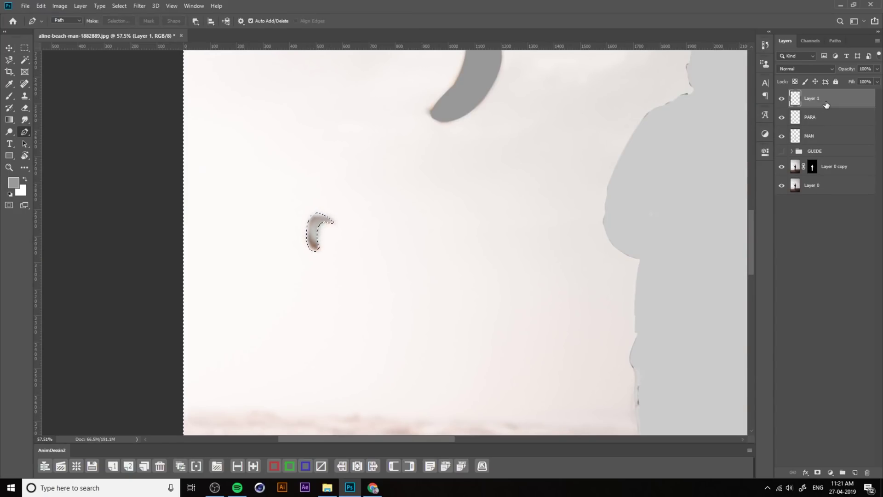
pyautogui.doubleClick(813, 98)
pyautogui.write('PARA 2')
pyautogui.press('Return')
# - Invert the selection and fill the small kite on the PARA 2 layer with a gray of 25% brightness
pyautogui.moveTo(377, 252)
pyautogui.mouseDown()
pyautogui.moveTo(256, 140)
pyautogui.moveTo(321, 254)
pyautogui.mouseUp()
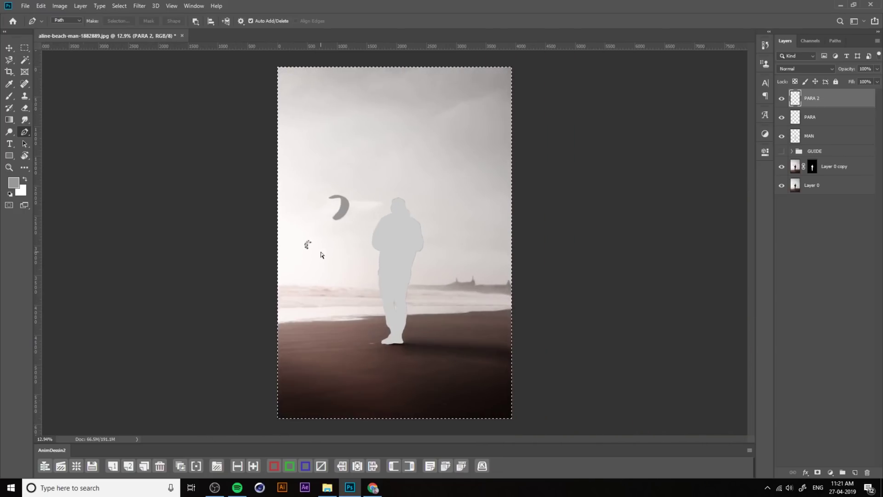
pyautogui.hotkey('ctrl', 'shift', 'i')
pyautogui.click(782, 151)
pyautogui.click(781, 153)
pyautogui.click(12, 185)
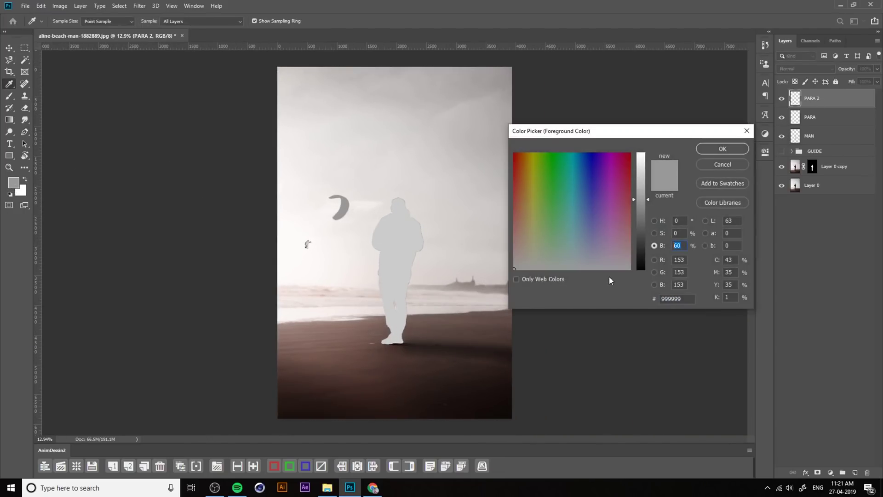
pyautogui.write('25')
pyautogui.press('Return')
pyautogui.hotkey('alt', 'BackSpace')
pyautogui.hotkey('ctrl', 'd')
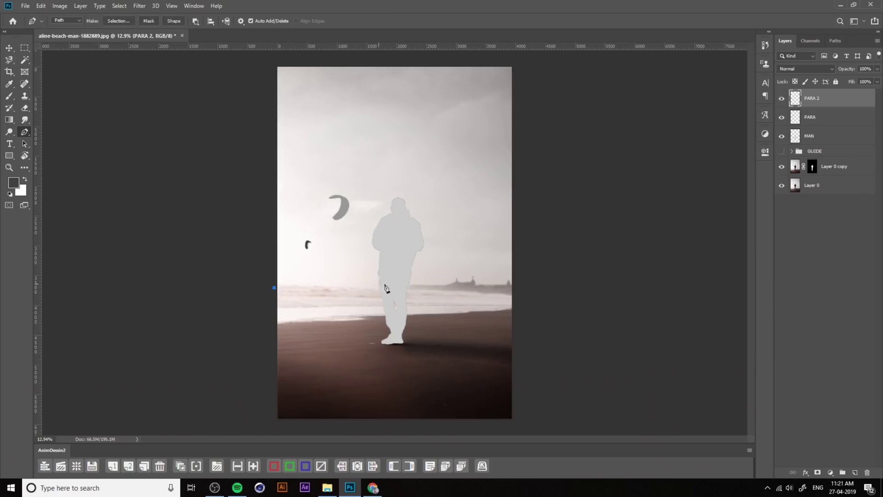
# - Draw a pen path from the canvas edge along the horizon and around the distant buildings
pyautogui.moveTo(405, 288); pyautogui.dragTo(414, 287)
pyautogui.scroll(3, 435, 289)
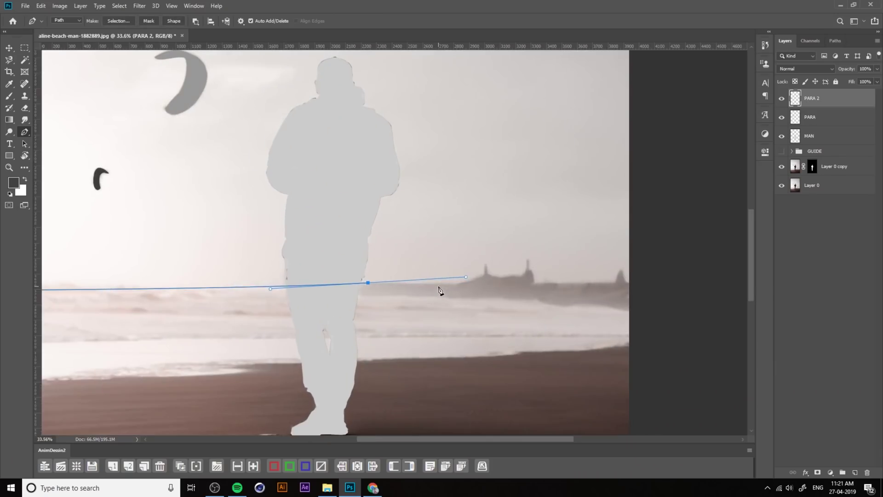
pyautogui.click(533, 284)
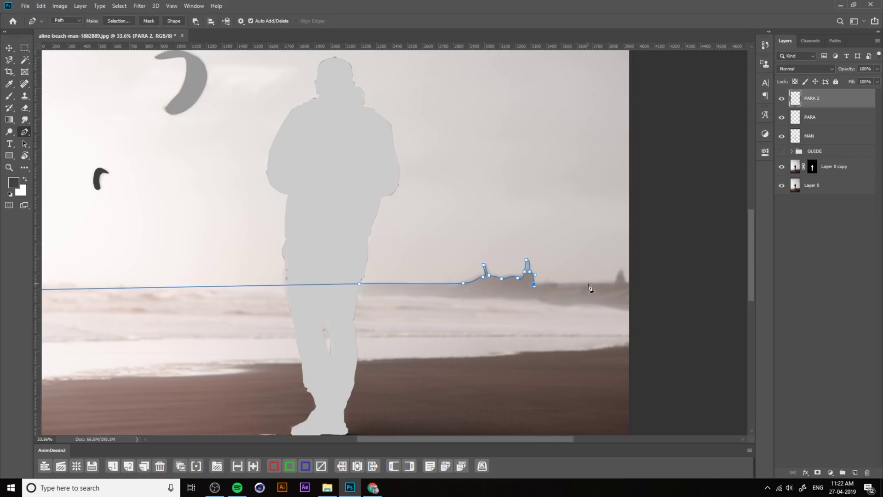
pyautogui.click(484, 271)
pyautogui.click(501, 271)
pyautogui.moveTo(590, 284); pyautogui.dragTo(509, 257)
pyautogui.moveTo(516, 270); pyautogui.dragTo(526, 266)
# - Close the path around the sea and beach outside the canvas edges and load it as a selection for a new SEA layer
pyautogui.scroll(-3, 525, 267)
pyautogui.click(593, 120)
pyautogui.click(609, 337)
pyautogui.click(235, 329)
pyautogui.click(104, 313)
pyautogui.click(176, 77)
pyautogui.scroll(-4, 426, 301)
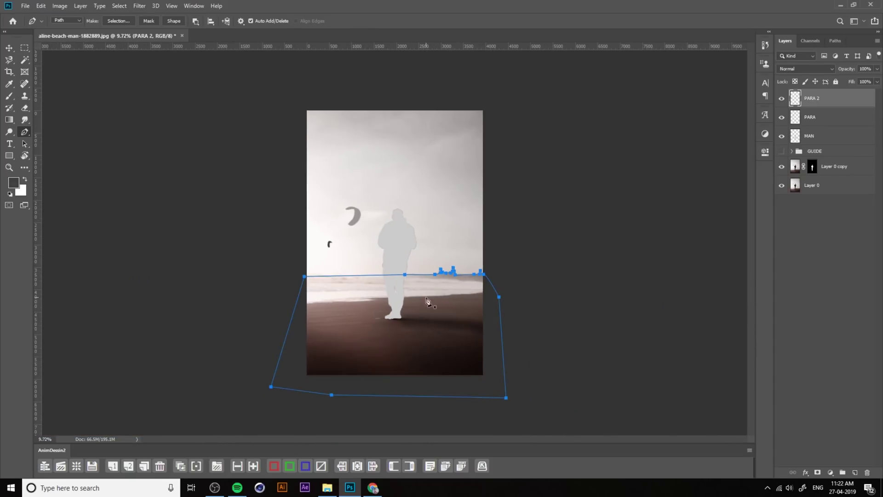
pyautogui.hotkey('ctrl', 'Return')
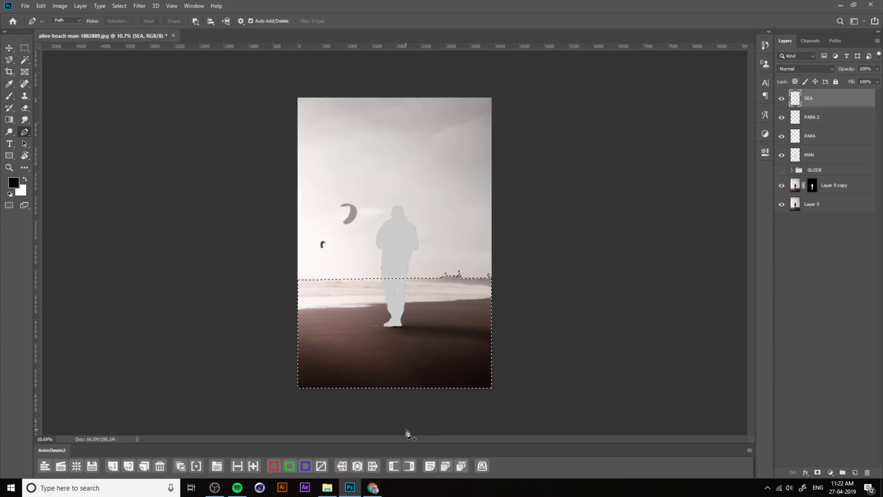
# - Try painting the bottom of the selected area on the SEA layer with a hard white brush and undo the strokes
pyautogui.press('b')
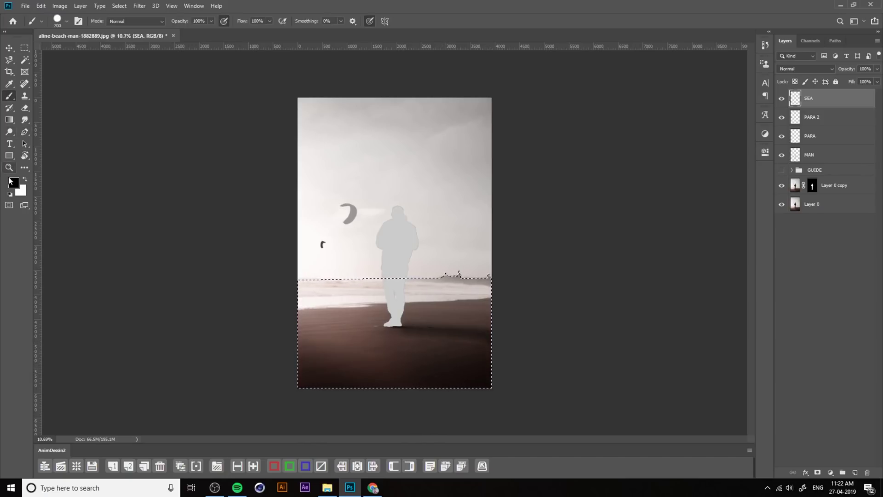
pyautogui.click(14, 182)
pyautogui.moveTo(645, 268); pyautogui.dragTo(646, 153)
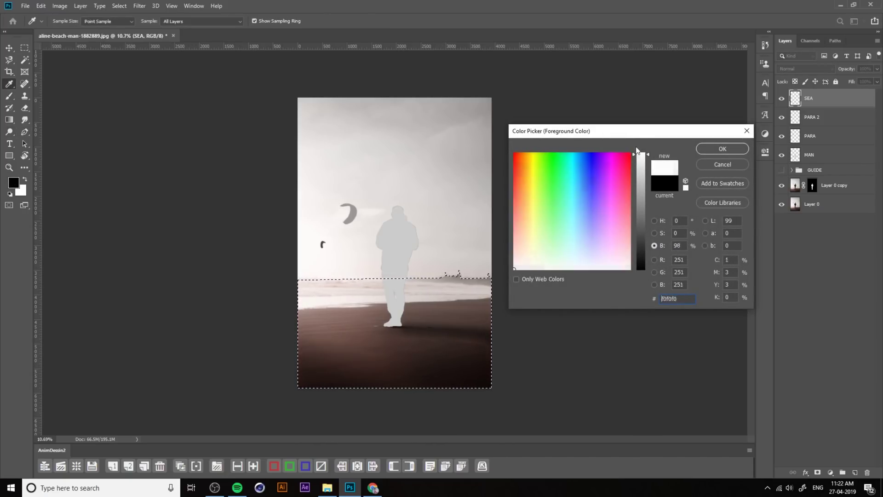
pyautogui.click(722, 148)
pyautogui.click(479, 388)
pyautogui.moveTo(400, 392); pyautogui.dragTo(441, 381)
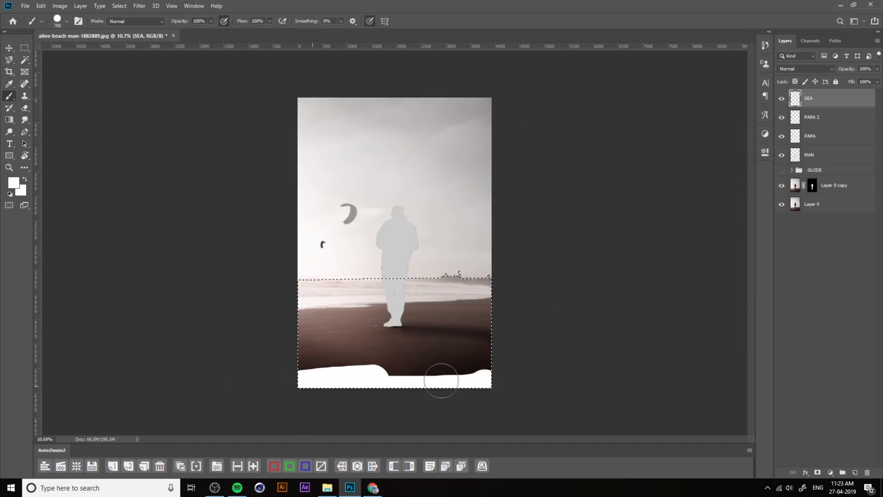
pyautogui.hotkey('ctrl', 'z')
pyautogui.hotkey('ctrl', 'z')
# - Try painting the bottom of the selected area white with a 700 px Soft Round Pressure Opacity brush at 0% hardness
pyautogui.rightClick(431, 376)
pyautogui.click(494, 421)
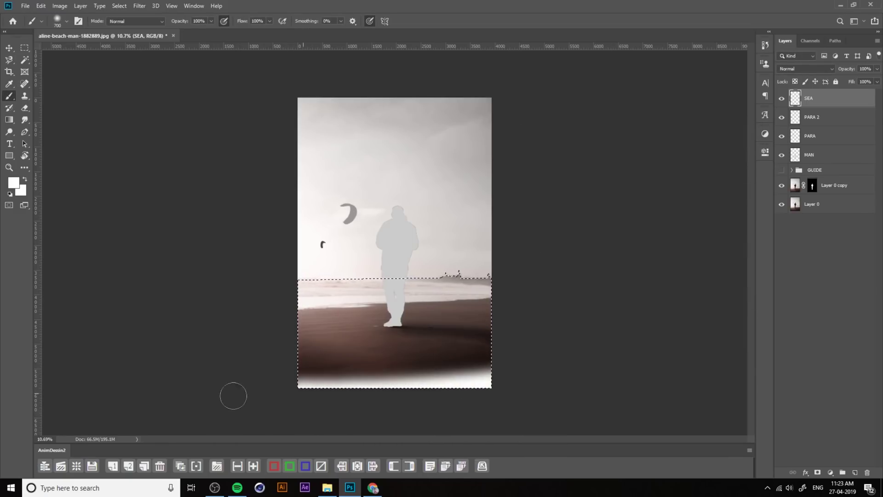
pyautogui.moveTo(233, 396); pyautogui.dragTo(502, 380)
pyautogui.rightClick(384, 343)
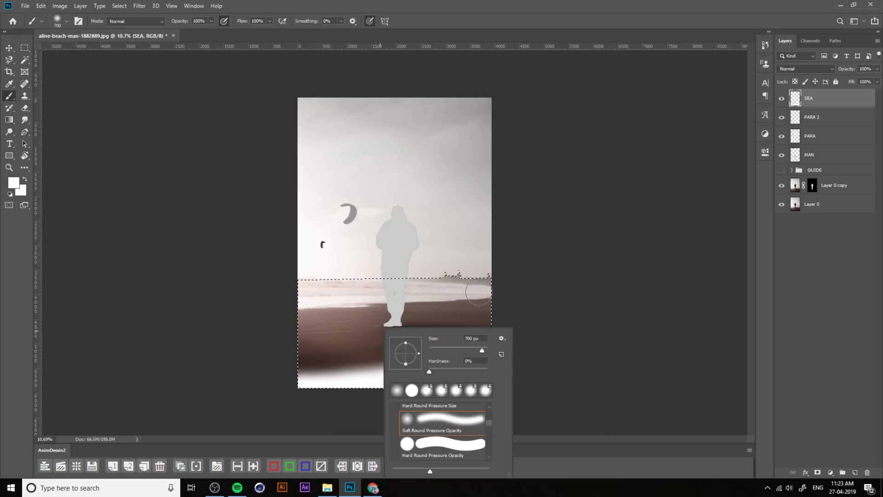
pyautogui.rightClick(484, 291)
pyautogui.click(507, 197)
# - Try painting a mid-gray band across the beach on the SEA layer and undo all the brush strokes
pyautogui.click(17, 179)
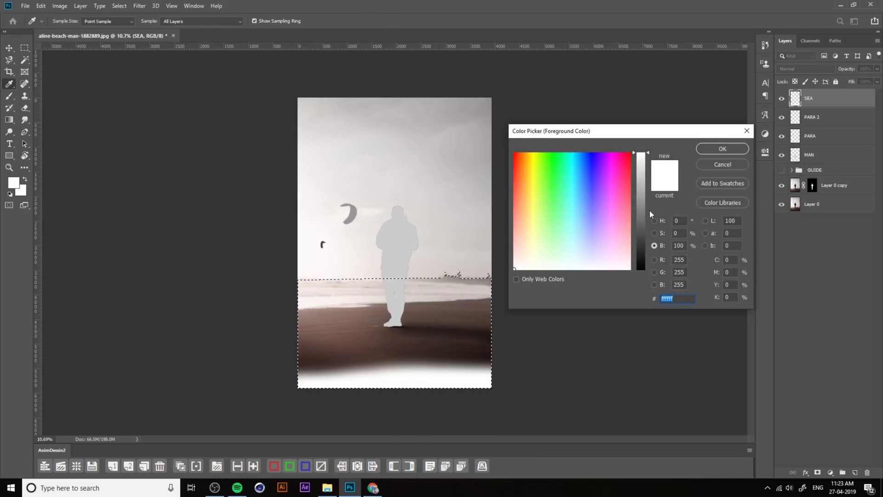
pyautogui.click(641, 201)
pyautogui.click(721, 147)
pyautogui.moveTo(483, 327); pyautogui.dragTo(247, 328)
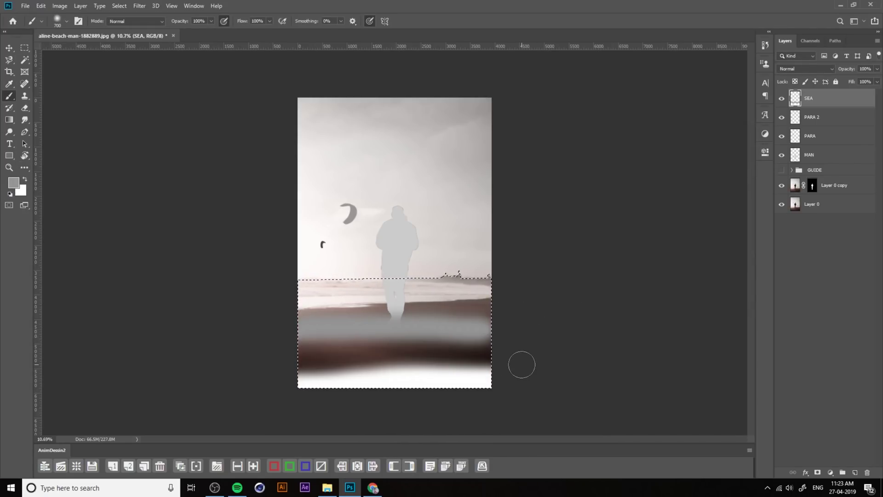
pyautogui.hotkey('ctrl', 'z')
pyautogui.hotkey('ctrl', 'z')
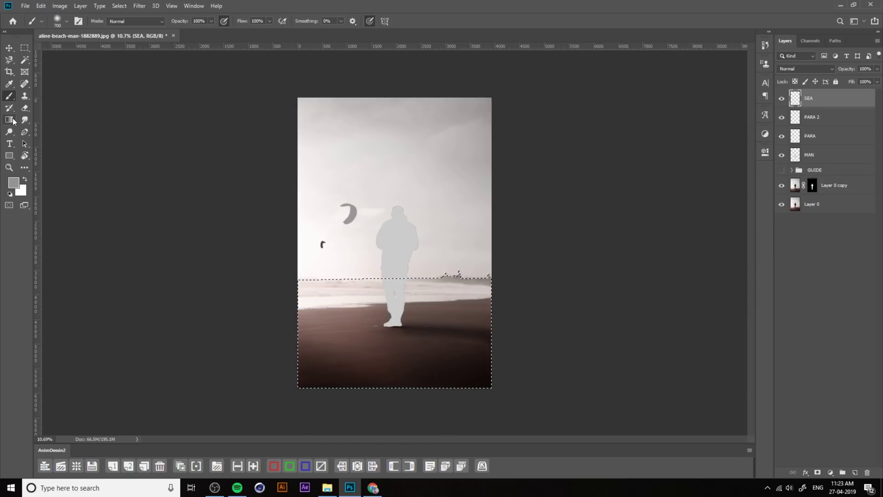
# - Activate the Gradient tool and set the gradient's black starting stop to 15% brightness (262626)
pyautogui.click(10, 122)
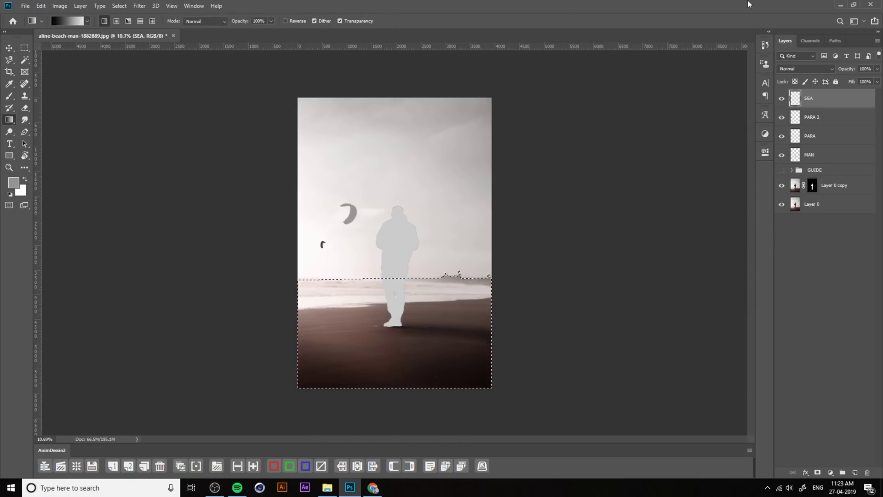
pyautogui.click(782, 170)
pyautogui.click(781, 170)
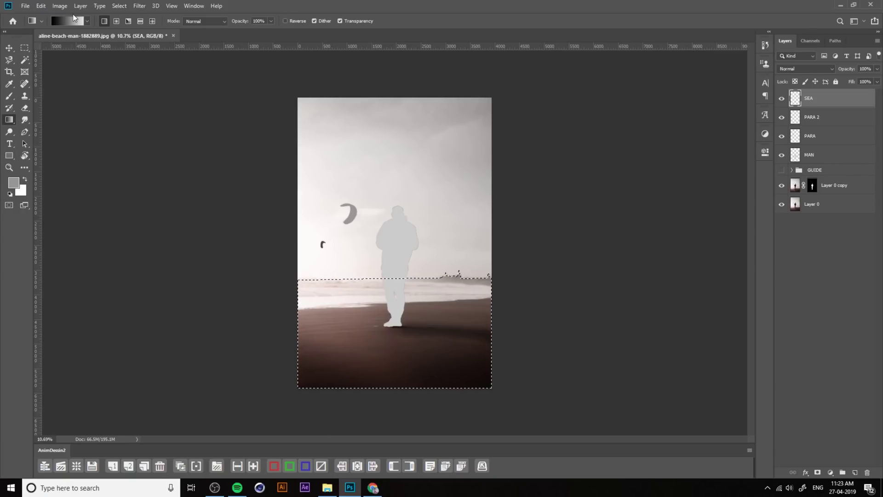
pyautogui.click(73, 19)
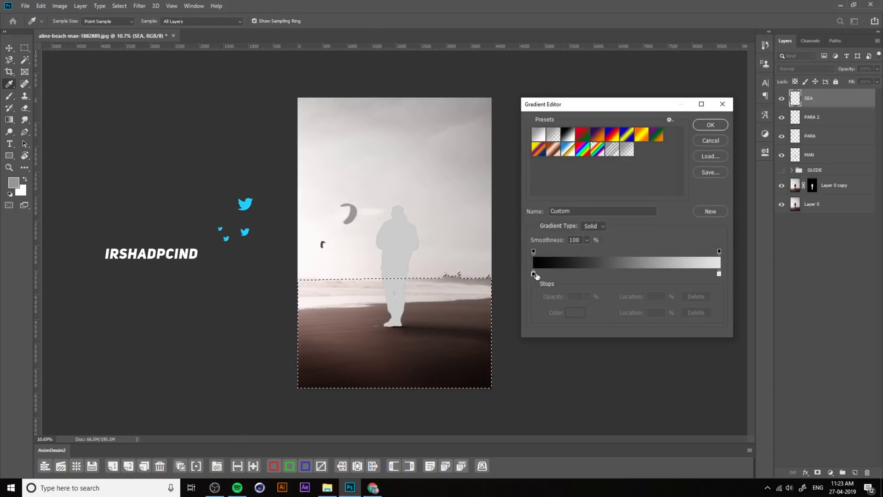
pyautogui.doubleClick(533, 275)
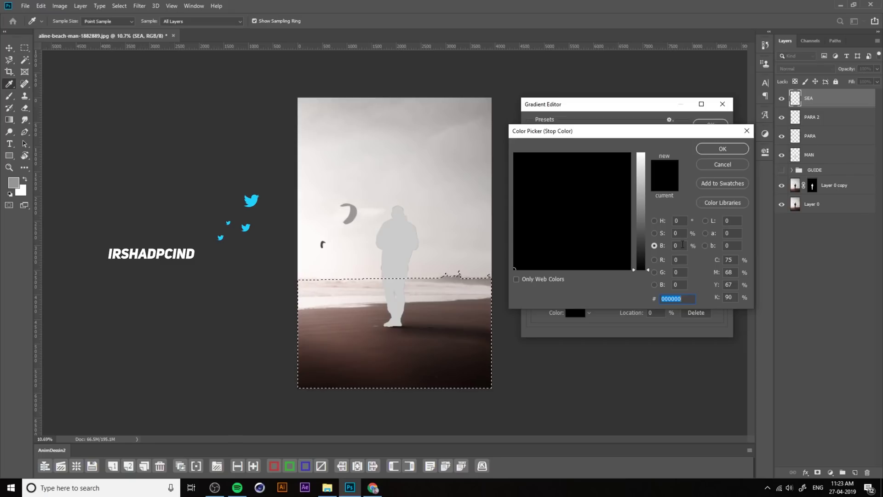
pyautogui.click(648, 251)
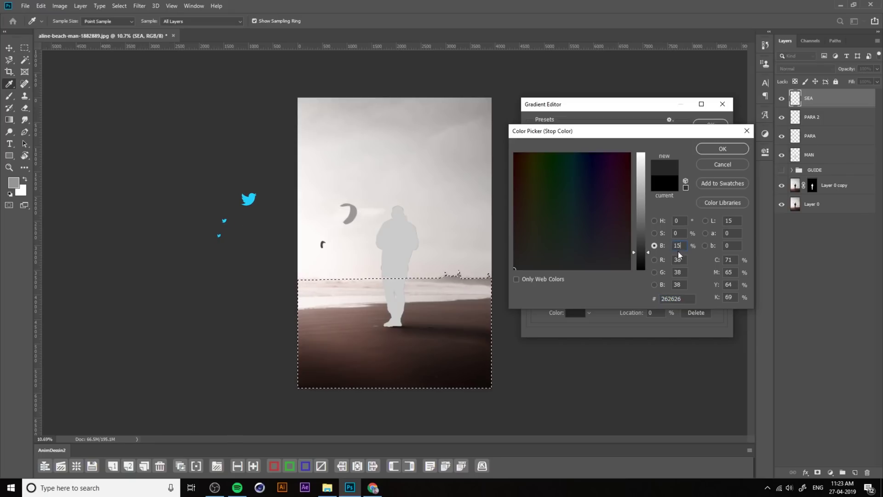
pyautogui.click(721, 145)
# - Set the gradient's end stop to 100% brightness and accept the edited gradient
pyautogui.doubleClick(719, 275)
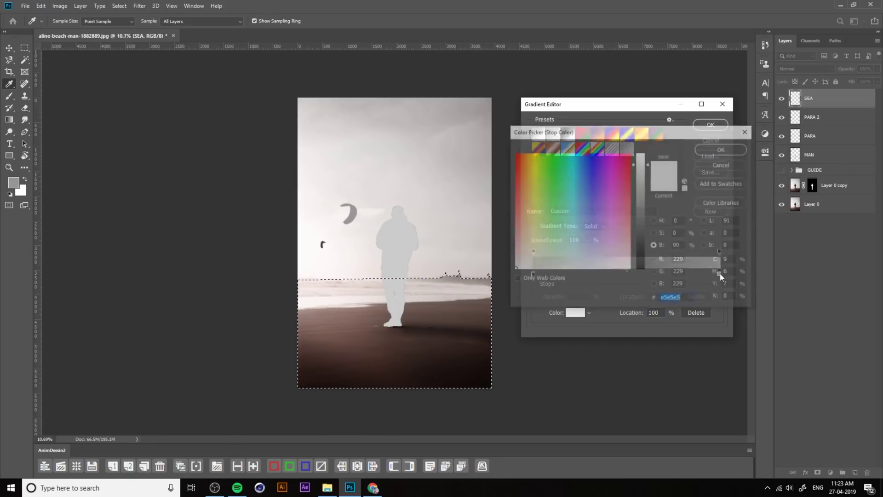
pyautogui.click(653, 246)
pyautogui.write('100')
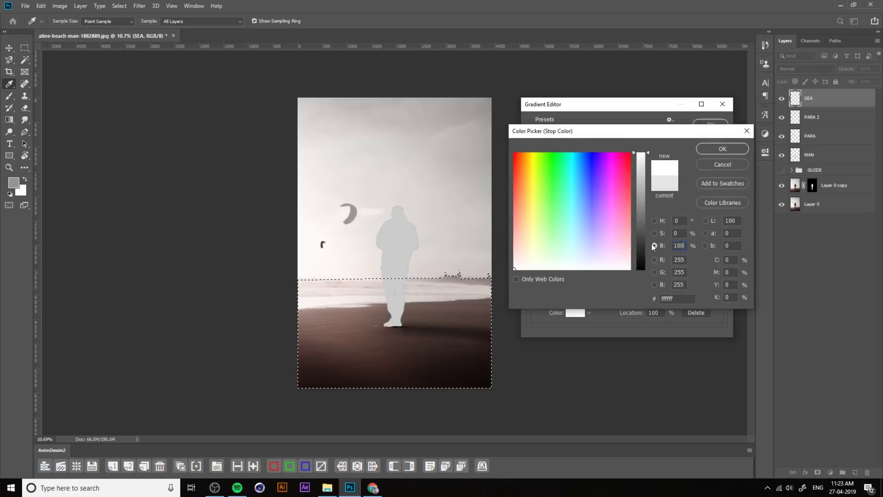
pyautogui.press('Return')
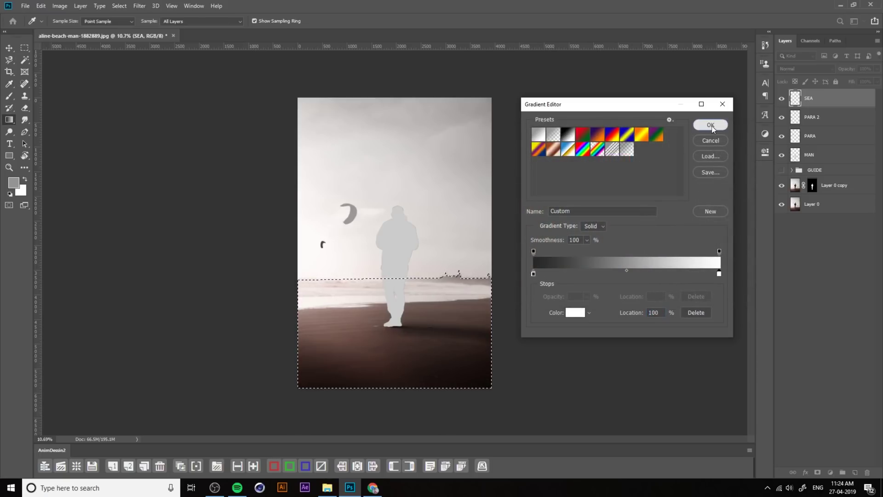
pyautogui.click(711, 126)
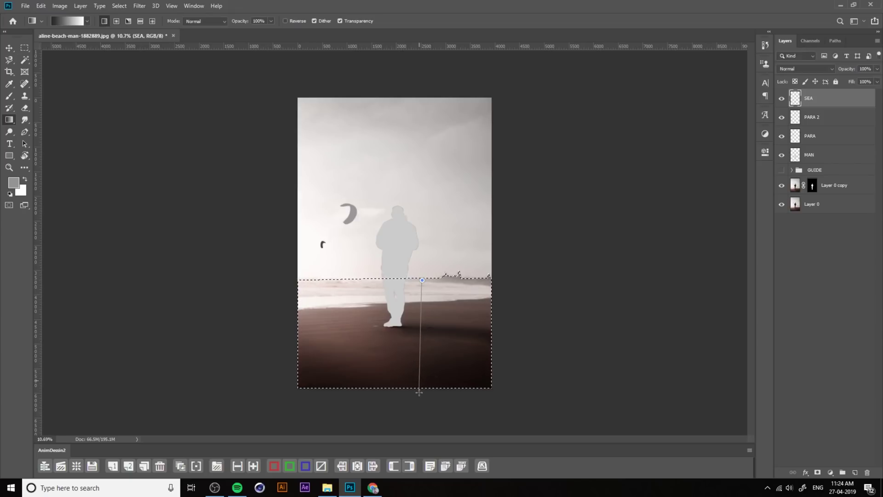
# - Fill the selected SEA area with the gradient from dark at the horizon to white at the image bottom, deselect, and place SEA below MAN
pyautogui.moveTo(421, 381); pyautogui.dragTo(420, 382)
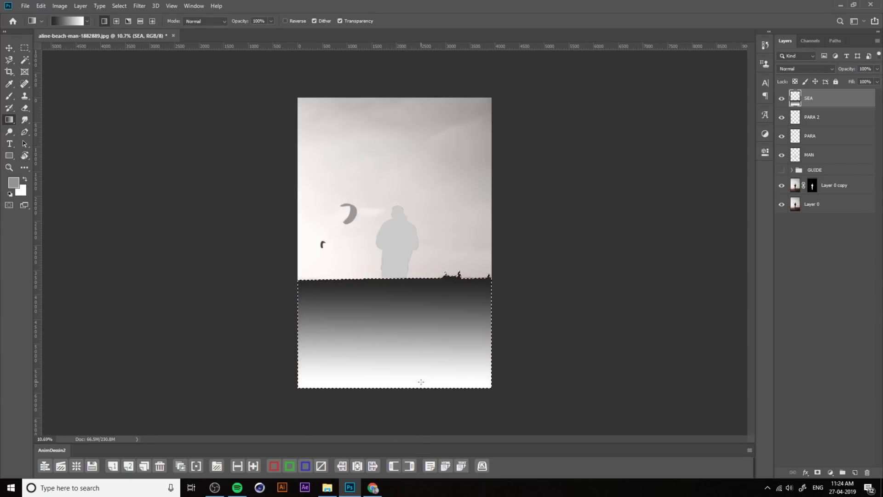
pyautogui.hotkey('ctrl', 'd')
pyautogui.moveTo(809, 97); pyautogui.dragTo(814, 164)
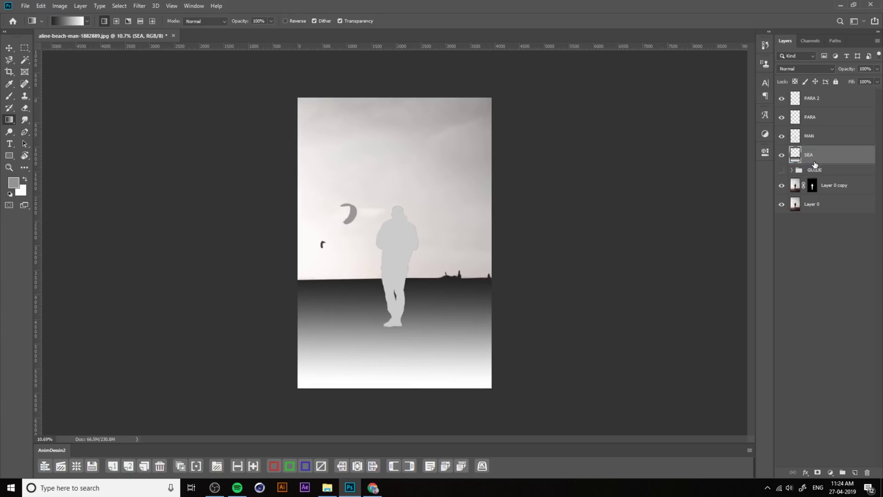
# - Redraw the SEA gradient from dark at the horizon to white just below the man's feet, and deselect the area
pyautogui.moveTo(431, 257); pyautogui.dragTo(431, 354)
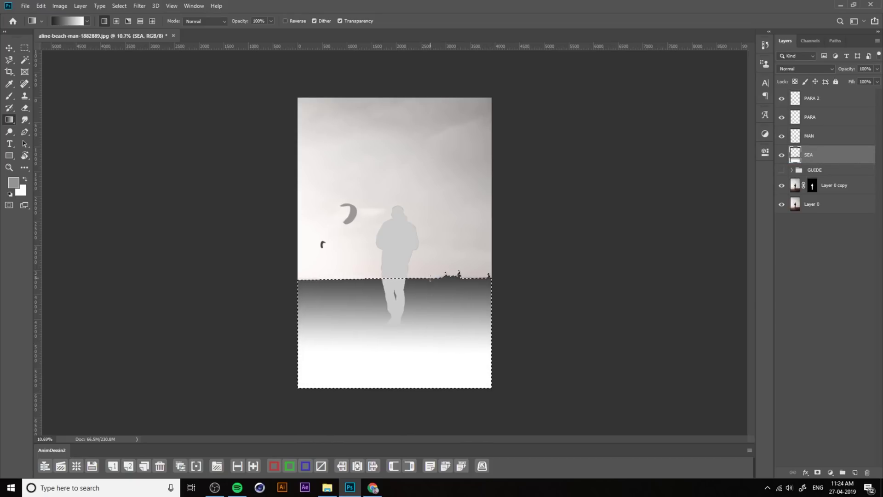
pyautogui.moveTo(431, 278); pyautogui.dragTo(429, 391)
pyautogui.moveTo(434, 277); pyautogui.dragTo(442, 344)
pyautogui.hotkey('ctrl', 'z')
pyautogui.hotkey('ctrl', 'd')
pyautogui.press('v')
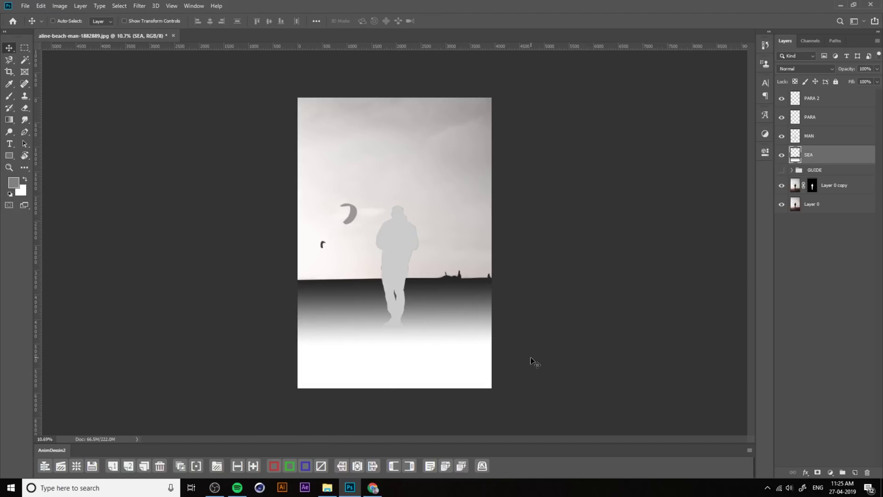
# - Create a new layer named SKY between the SEA layer and the GUIDE group
pyautogui.click(842, 172)
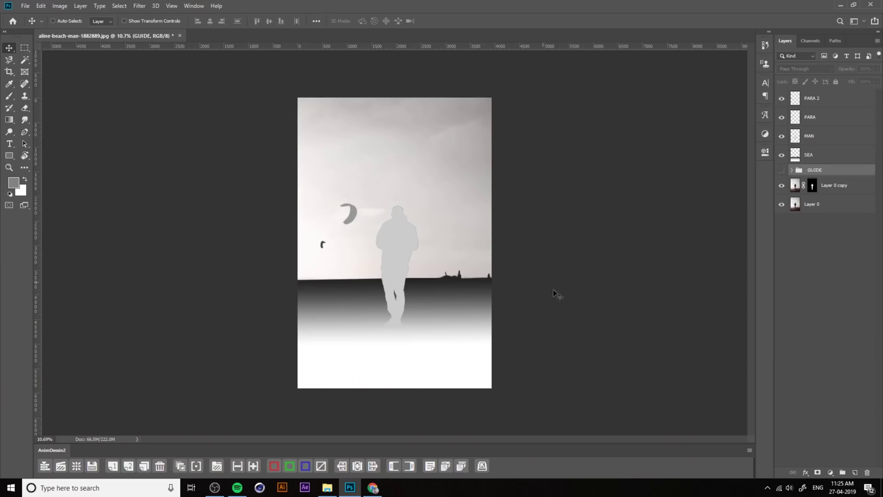
pyautogui.hotkey('ctrl', 'shift', 'alt', 'n')
pyautogui.doubleClick(812, 173)
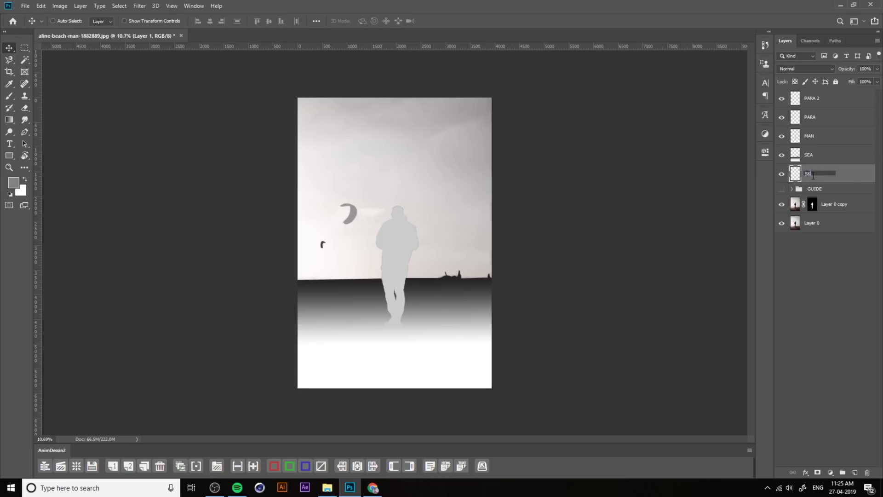
pyautogui.press('Return')
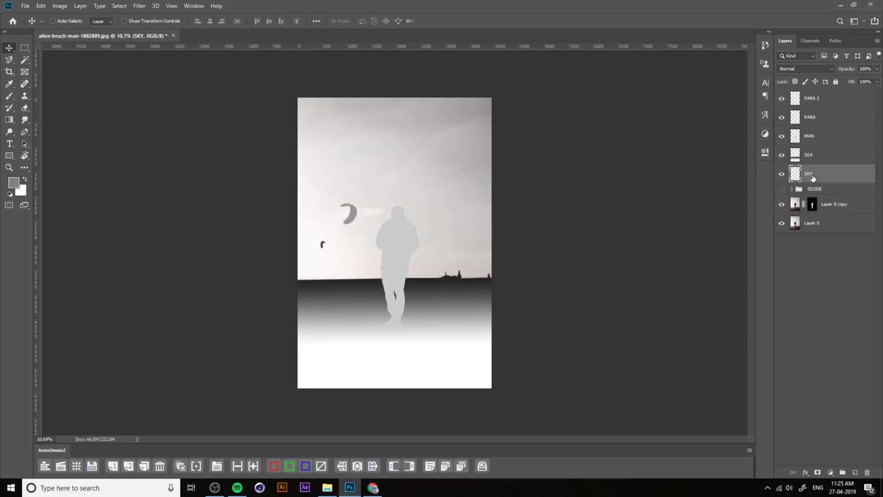
# - Edit the gradient for the SKY layer and set its dark starting stop to pure black
pyautogui.click(10, 121)
pyautogui.click(73, 21)
pyautogui.click(531, 273)
pyautogui.doubleClick(532, 273)
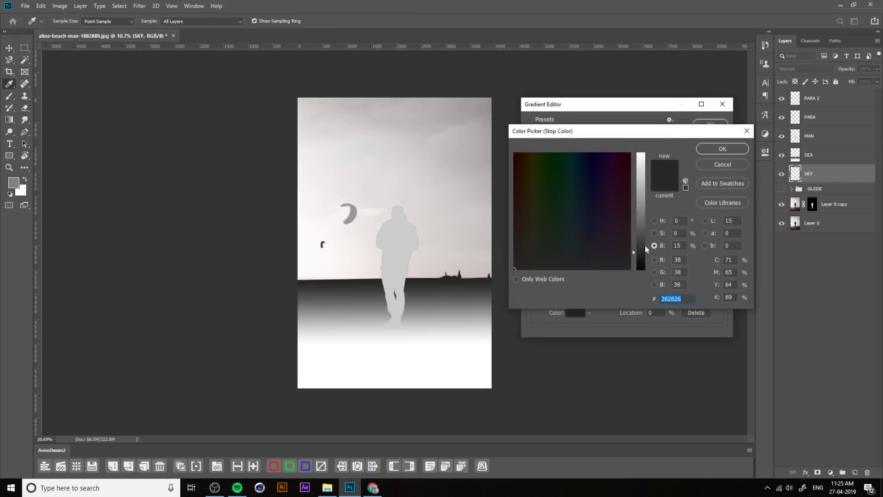
pyautogui.moveTo(641, 252); pyautogui.dragTo(640, 270)
pyautogui.click(711, 149)
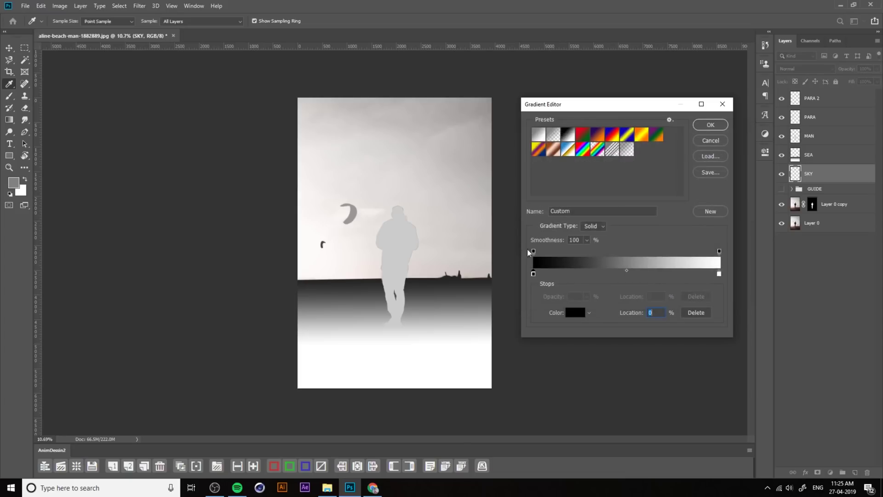
# - Set the gradient's white end stop to a dark gray and accept the gradient
pyautogui.doubleClick(719, 273)
pyautogui.moveTo(641, 211); pyautogui.dragTo(639, 231)
pyautogui.moveTo(686, 245); pyautogui.dragTo(649, 246)
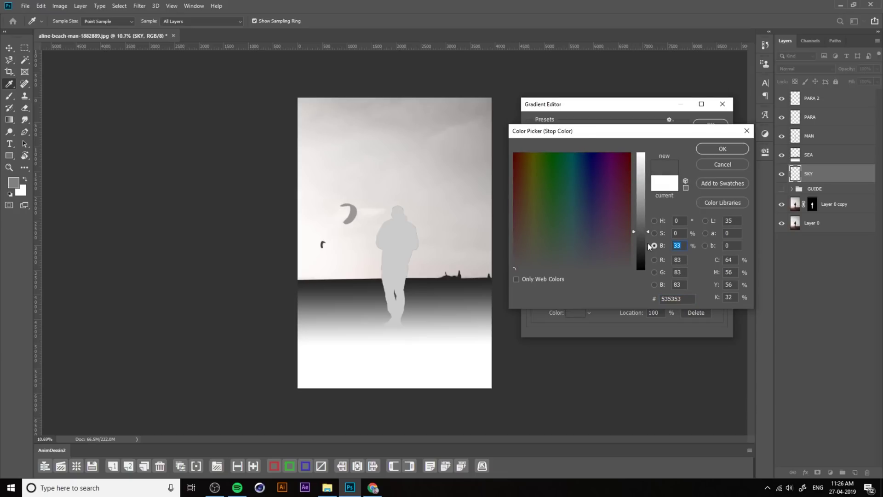
pyautogui.write('10')
pyautogui.press('Return')
pyautogui.click(711, 124)
# - Fill the SKY layer with the gradient from black at the horizon to dark gray at the top of the image
pyautogui.moveTo(418, 113)
pyautogui.mouseDown()
pyautogui.moveTo(418, 272)
pyautogui.moveTo(424, 109)
pyautogui.mouseUp()
pyautogui.moveTo(419, 274); pyautogui.dragTo(418, 103)
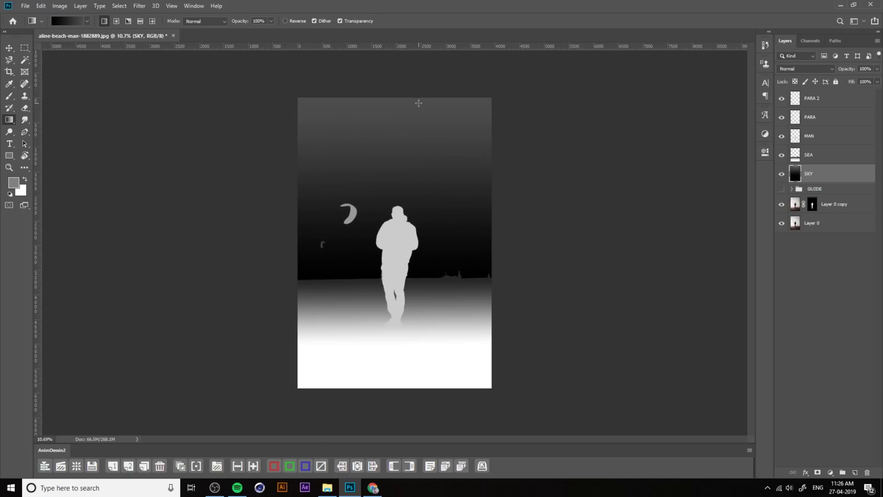
pyautogui.click(10, 48)
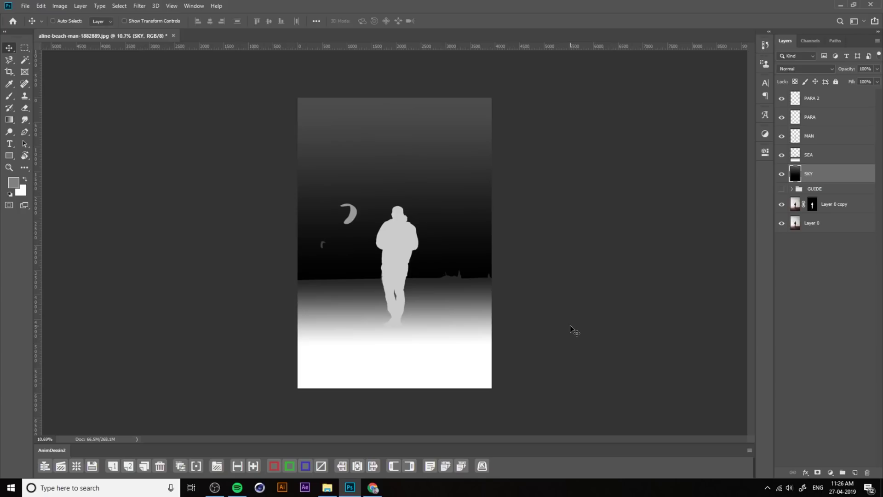
pyautogui.click(824, 98)
pyautogui.keyDown('shift'); pyautogui.click(821, 163); pyautogui.keyUp('shift')
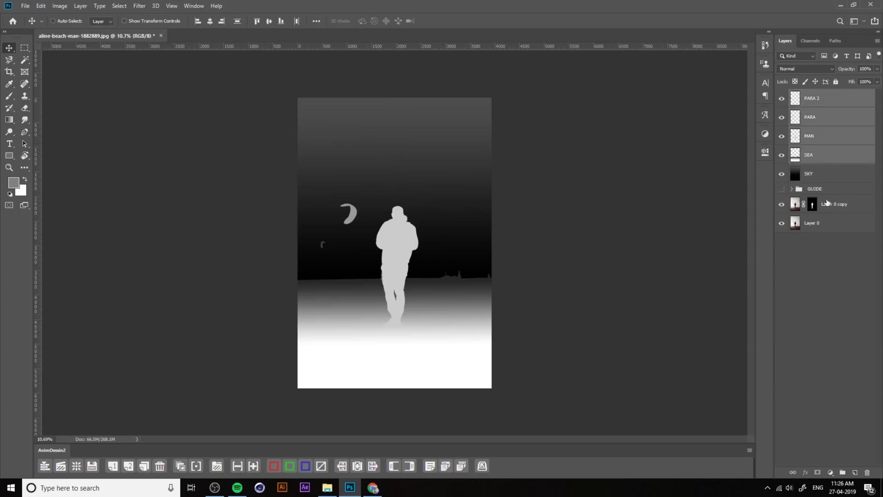
pyautogui.click(821, 256)
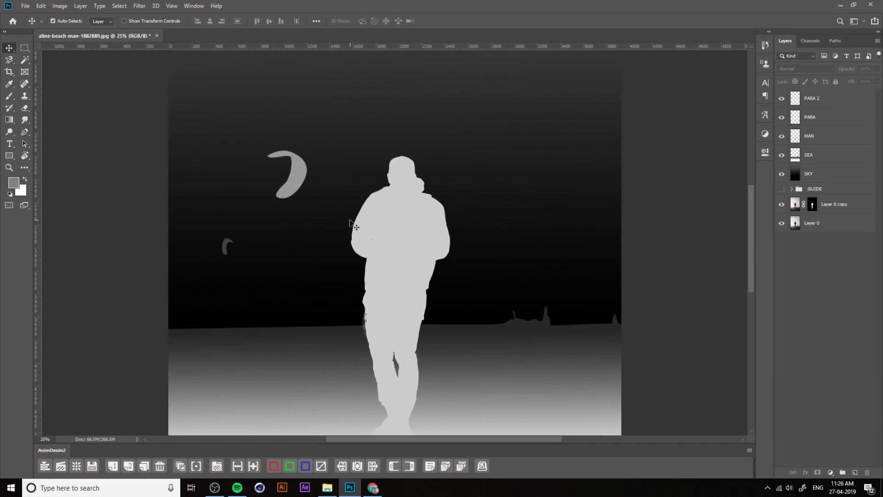
# - Add an Outer Glow effect to the MAN layer, keeping the man's silhouette in view beside the effect settings
pyautogui.click(831, 139)
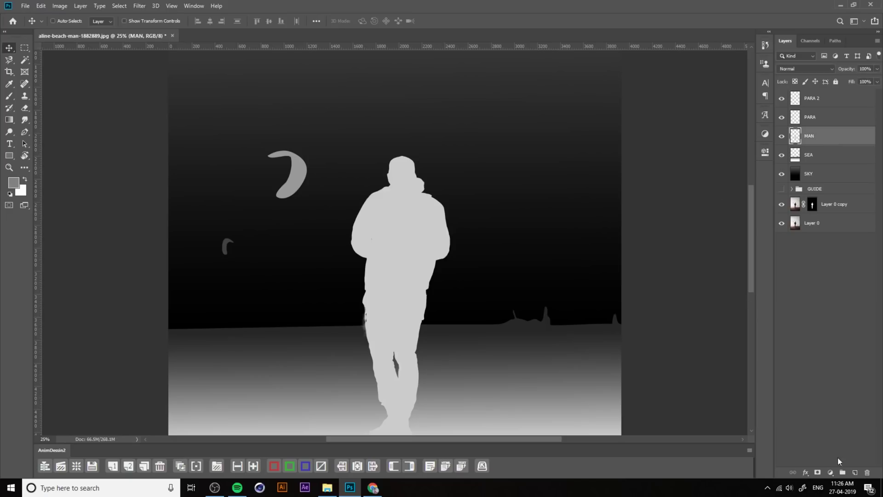
pyautogui.click(806, 474)
pyautogui.click(824, 460)
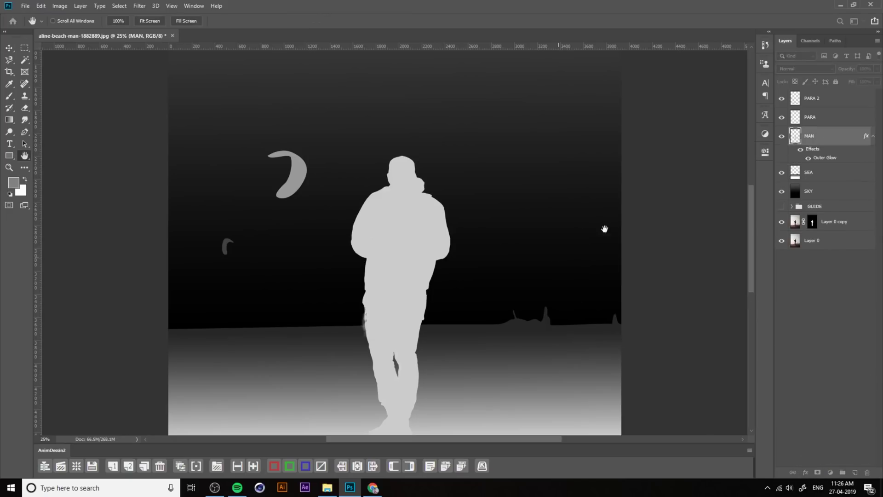
pyautogui.moveTo(672, 236); pyautogui.dragTo(694, 186)
pyautogui.moveTo(402, 191); pyautogui.dragTo(281, 184)
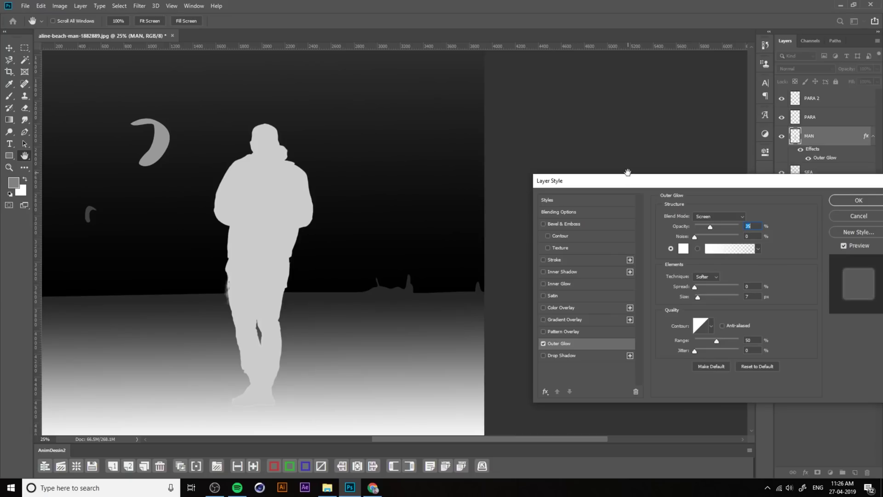
pyautogui.moveTo(629, 180); pyautogui.dragTo(457, 146)
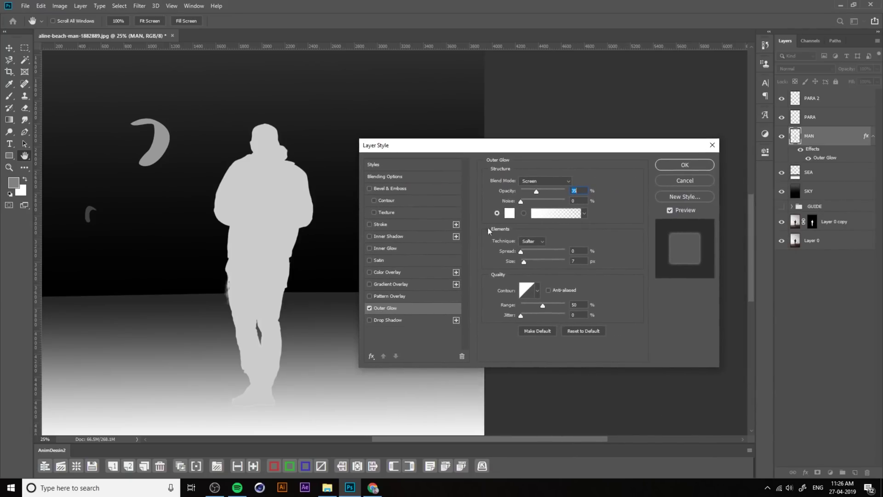
# - Set the MAN layer's Outer Glow to Normal blend mode and sample its color from the man's gray fill
pyautogui.click(542, 181)
pyautogui.click(542, 194)
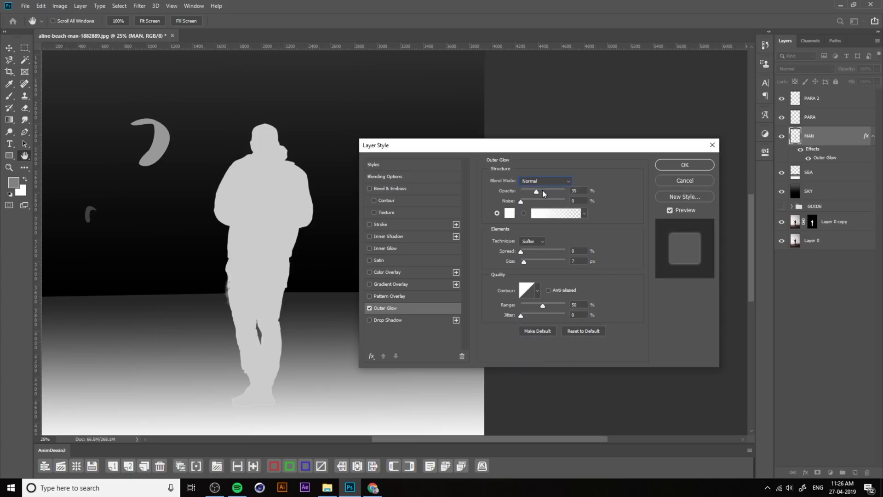
pyautogui.click(509, 214)
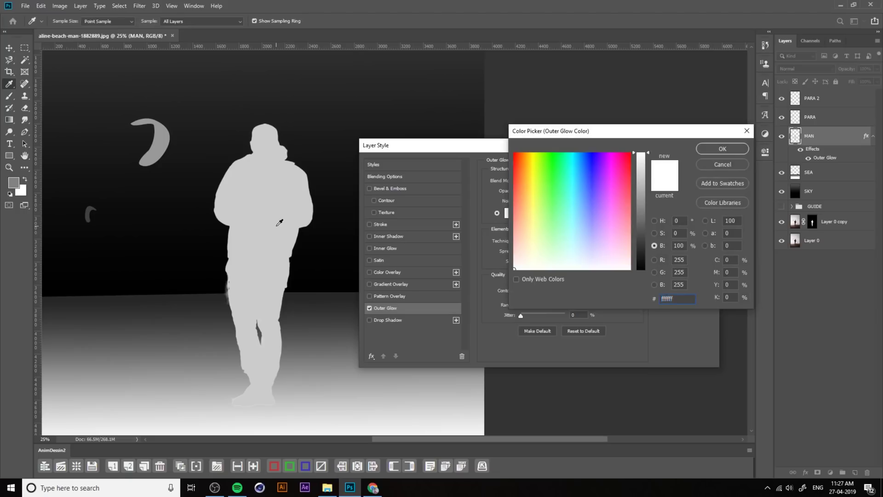
pyautogui.click(279, 222)
pyautogui.click(718, 147)
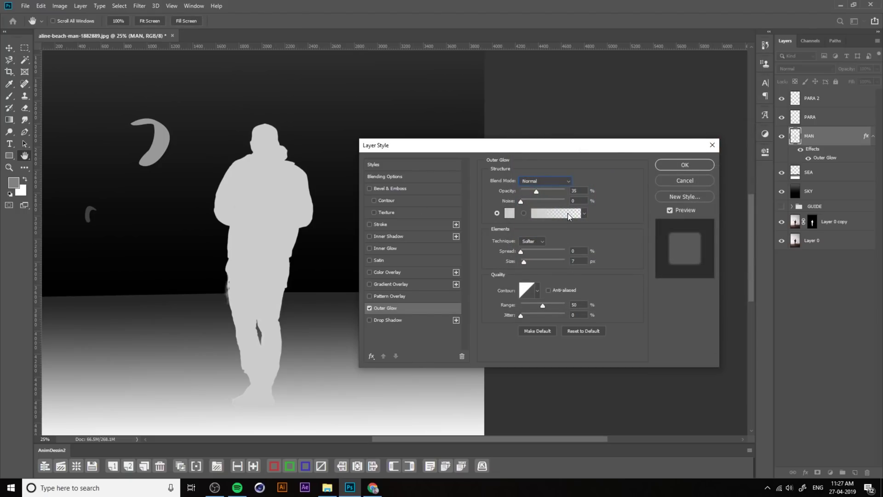
# - Set the MAN layer's Outer Glow to 100% opacity and 18 px size, and apply the effect
pyautogui.moveTo(537, 192); pyautogui.dragTo(580, 195)
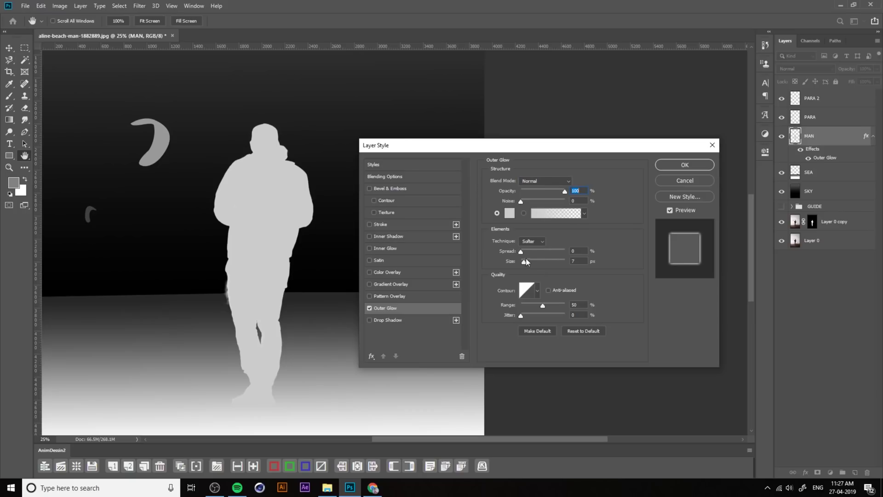
pyautogui.moveTo(525, 263); pyautogui.dragTo(530, 266)
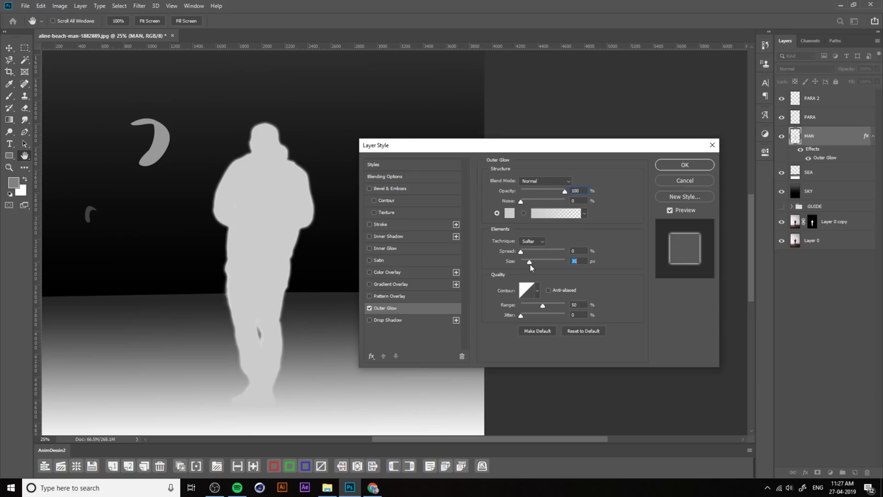
pyautogui.moveTo(528, 263); pyautogui.dragTo(527, 266)
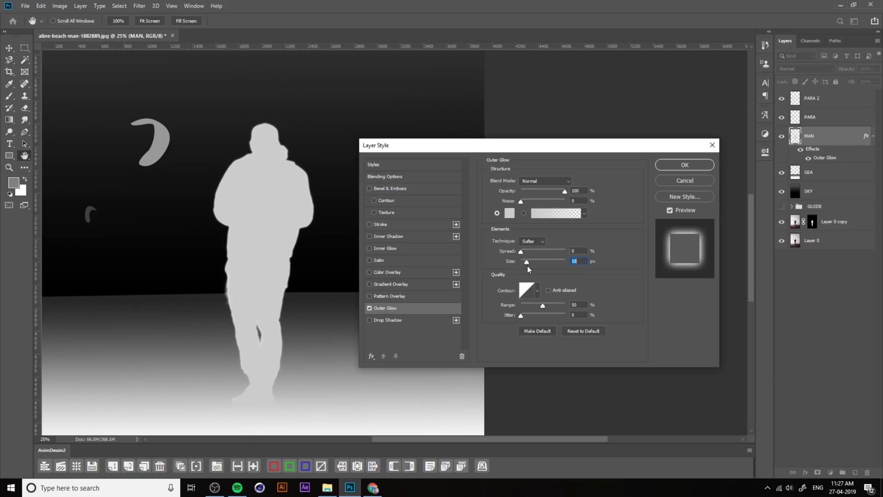
pyautogui.click(677, 164)
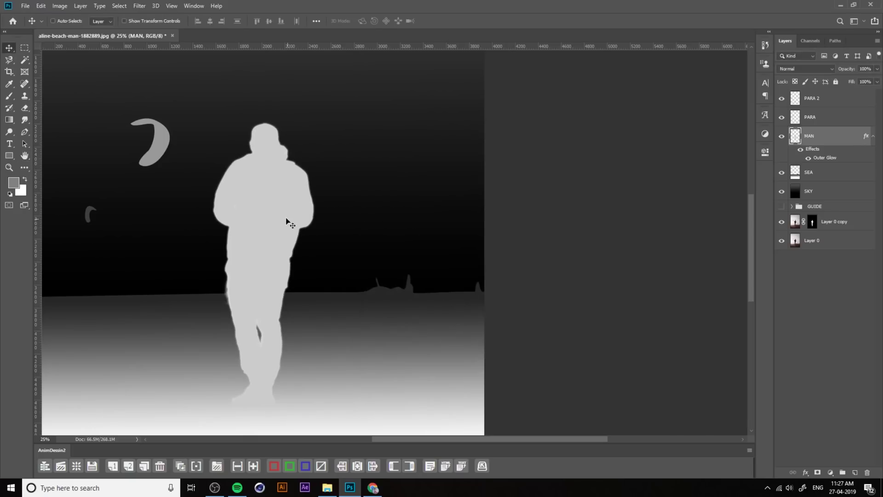
# - Copy the MAN layer's Outer Glow style to the PARA layer and set the glow size there to 51 px
pyautogui.moveTo(229, 191); pyautogui.dragTo(316, 187)
pyautogui.rightClick(824, 157)
pyautogui.click(789, 258)
pyautogui.rightClick(819, 116)
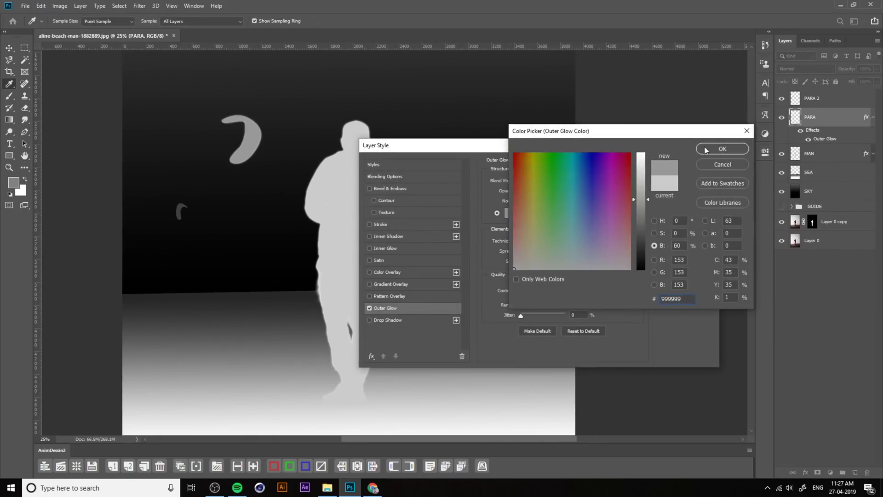
pyautogui.click(705, 150)
pyautogui.moveTo(525, 261); pyautogui.dragTo(532, 262)
pyautogui.click(665, 166)
# - Paste the copied Outer Glow style onto the PARA 2 layer and match its glow color to the small kite's gray
pyautogui.rightClick(824, 138)
pyautogui.click(836, 256)
pyautogui.click(832, 98)
pyautogui.doubleClick(825, 120)
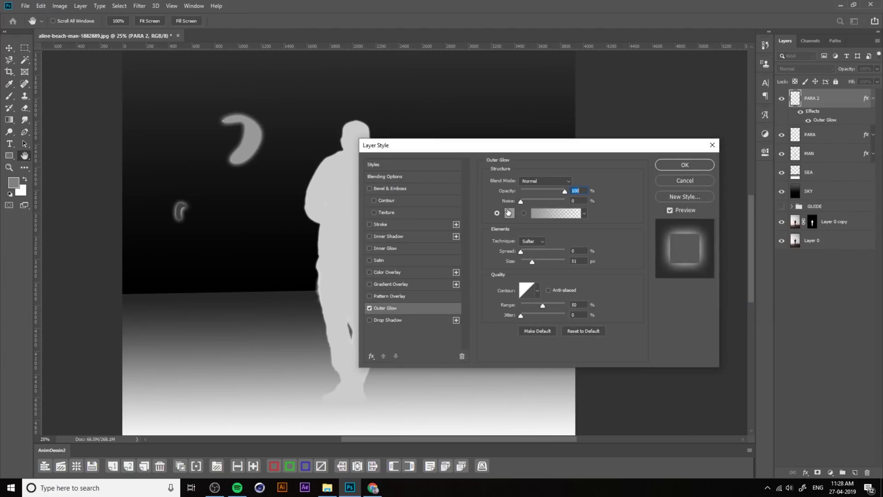
pyautogui.click(509, 213)
pyautogui.click(658, 184)
# - Paste the Outer Glow style onto the SEA layer, darken its glow color to 1a1a1a and adjust the glow size
pyautogui.rightClick(823, 172)
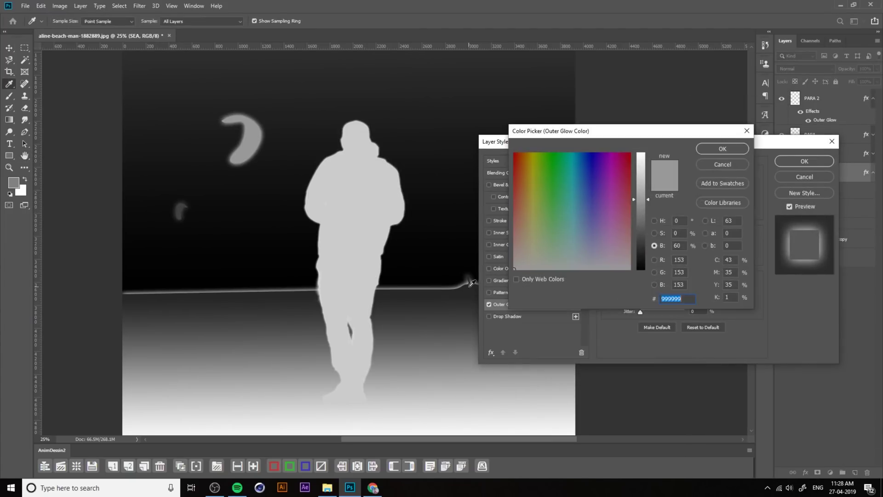
pyautogui.click(629, 209)
pyautogui.moveTo(648, 253); pyautogui.dragTo(641, 259)
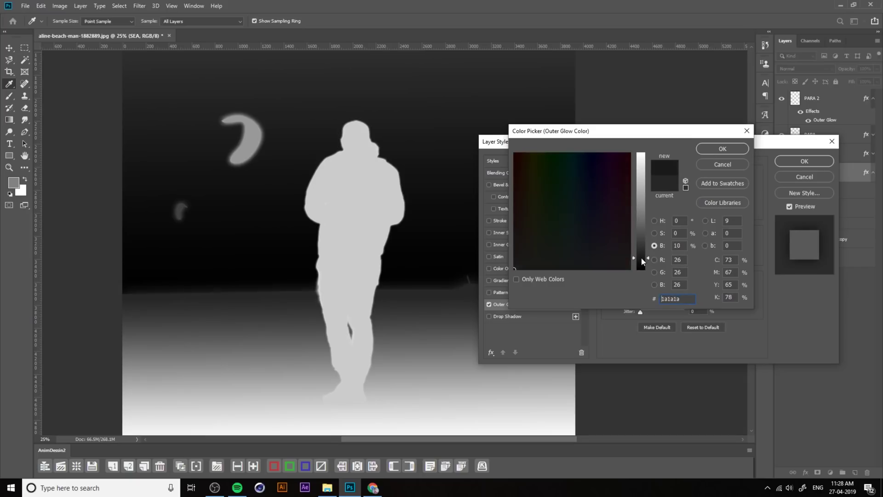
pyautogui.click(717, 149)
pyautogui.click(641, 247)
pyautogui.click(654, 258)
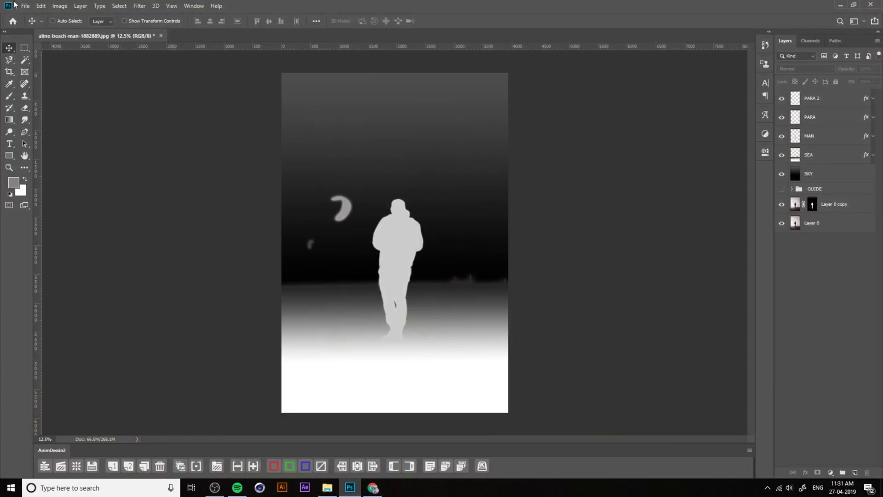
# - Export the finished depth map to the Desktop as a PNG file named MAN_depth
pyautogui.click(29, 7)
pyautogui.moveTo(42, 131)
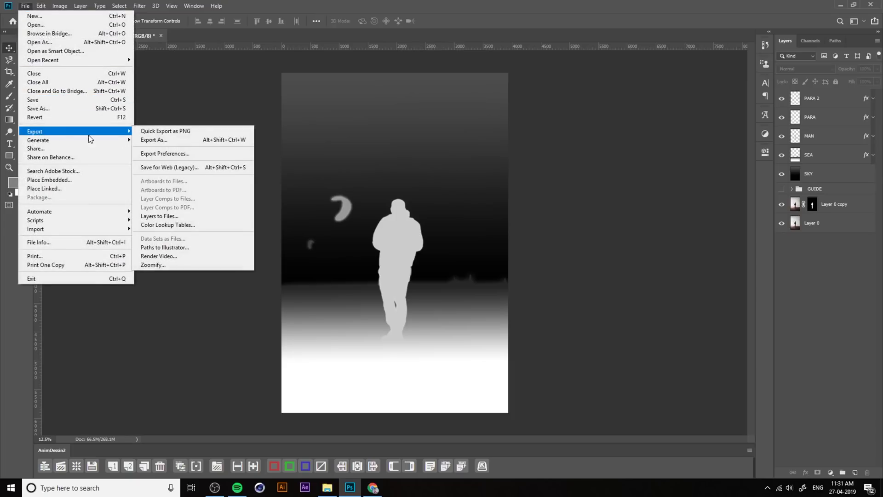
pyautogui.click(171, 140)
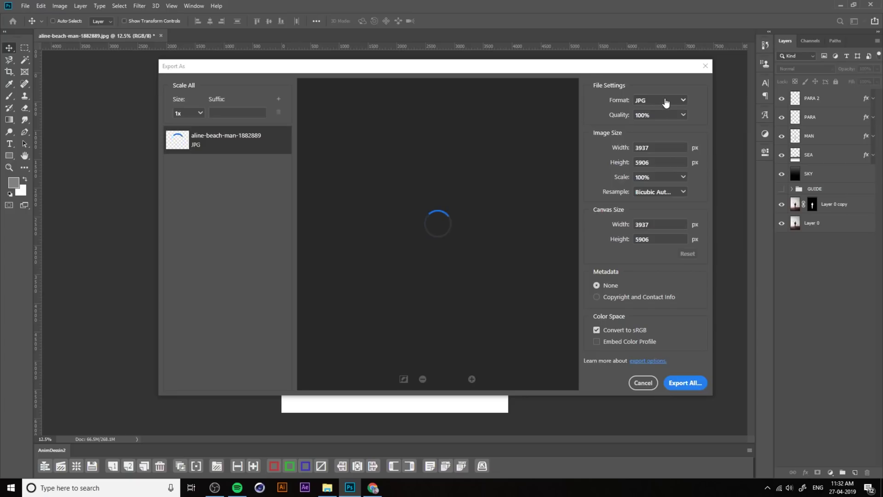
pyautogui.click(665, 100)
pyautogui.click(644, 115)
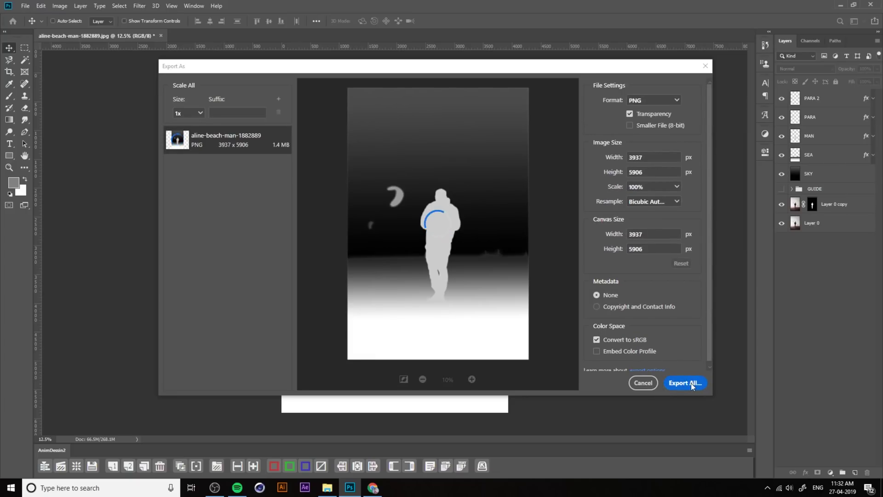
pyautogui.click(676, 384)
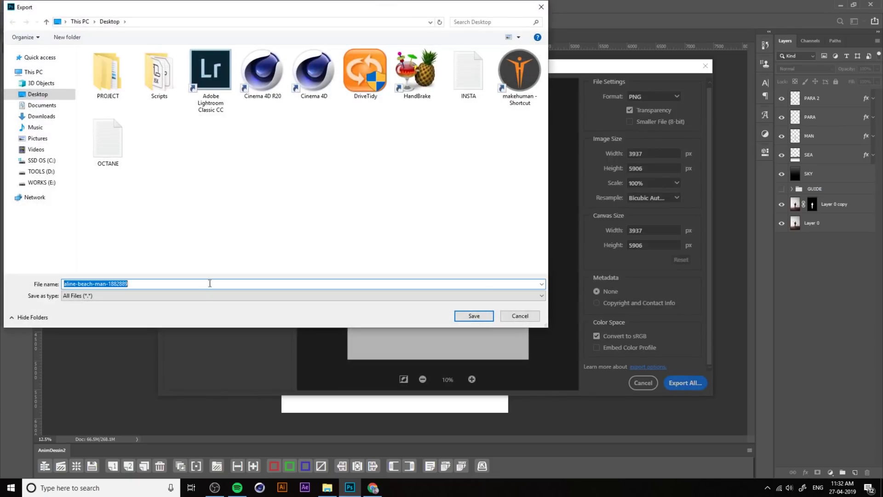
pyautogui.write('MAN_depth')
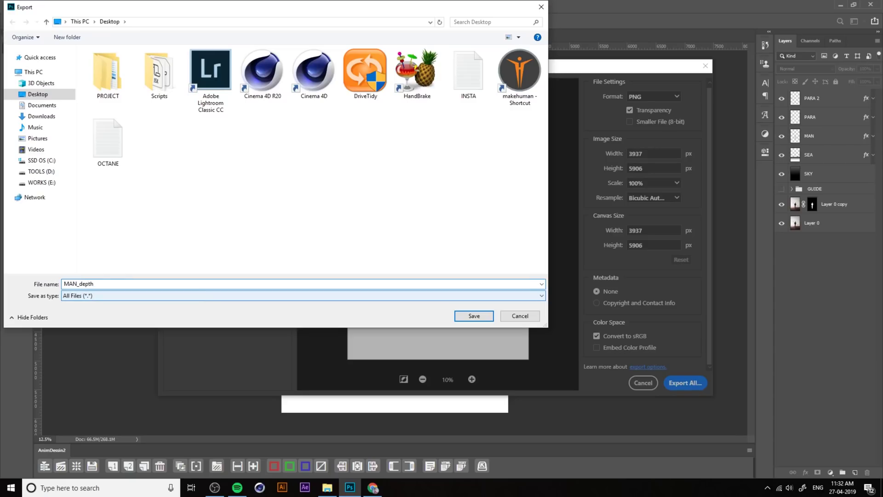
pyautogui.press('Return')
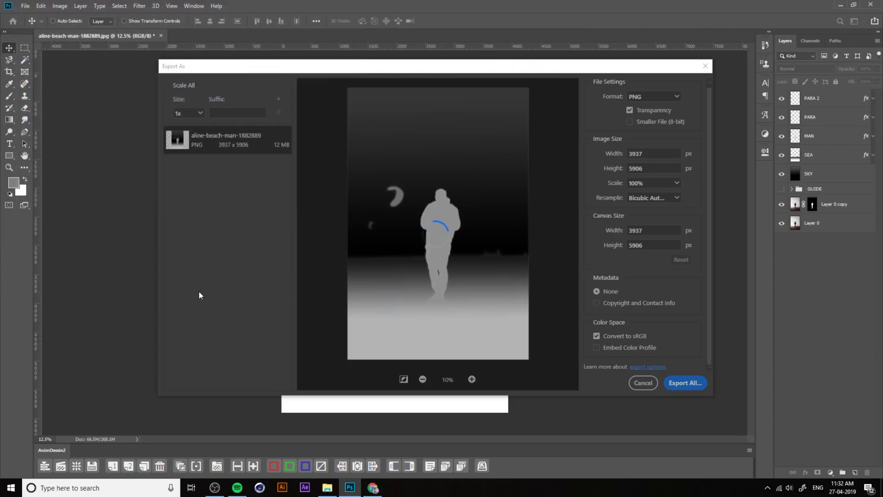
# - Hide the PARA 2, PARA, MAN, SEA and SKY layers and export the original photo to the Desktop as a PNG named MAN
pyautogui.moveTo(781, 98); pyautogui.dragTo(780, 159)
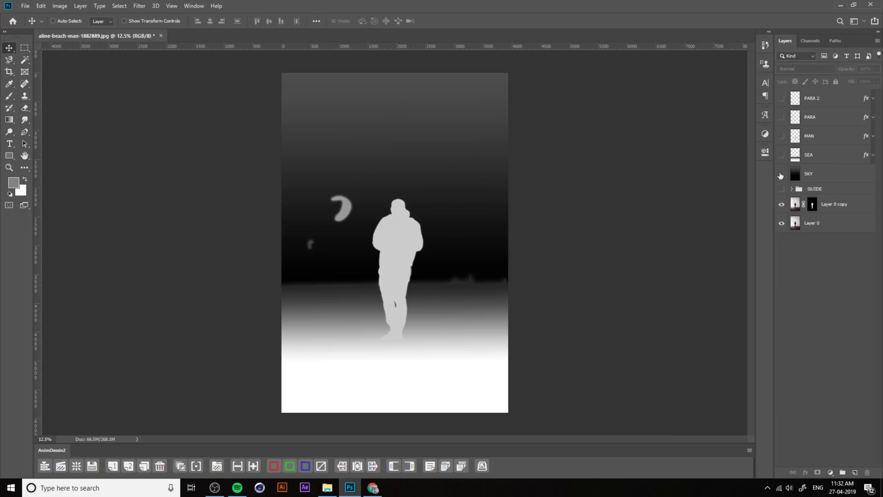
pyautogui.click(780, 175)
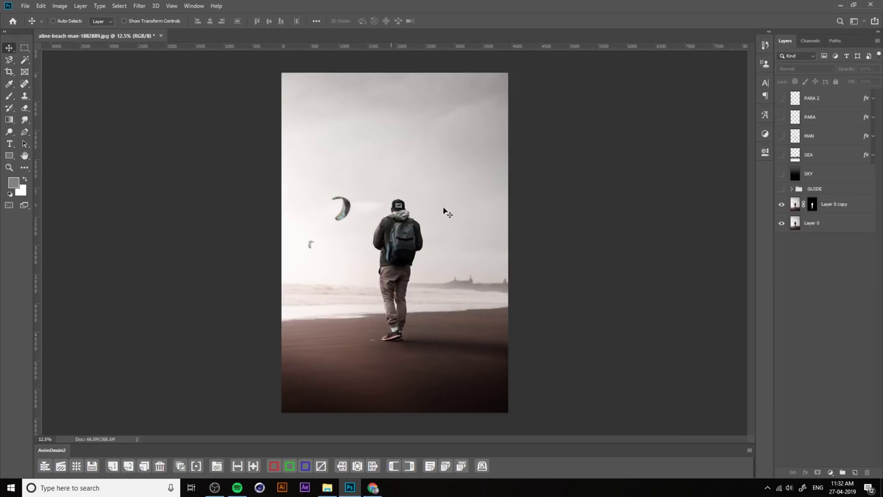
pyautogui.click(26, 6)
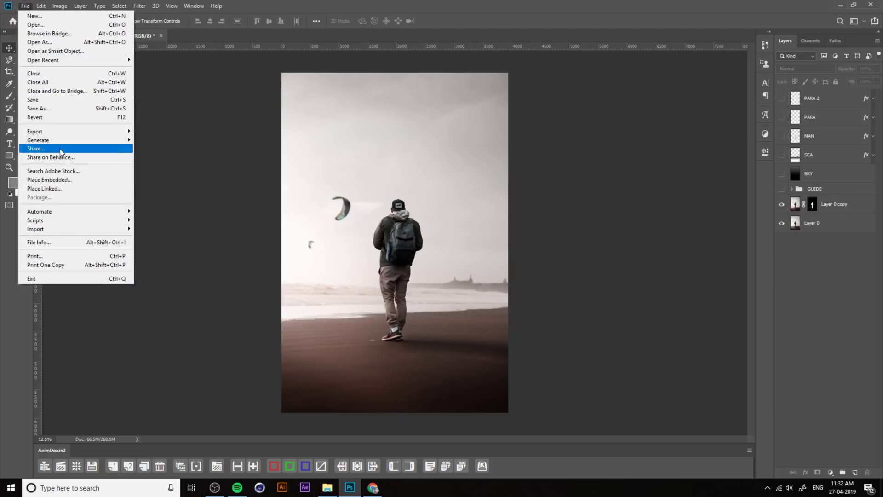
pyautogui.moveTo(60, 133)
pyautogui.click(163, 140)
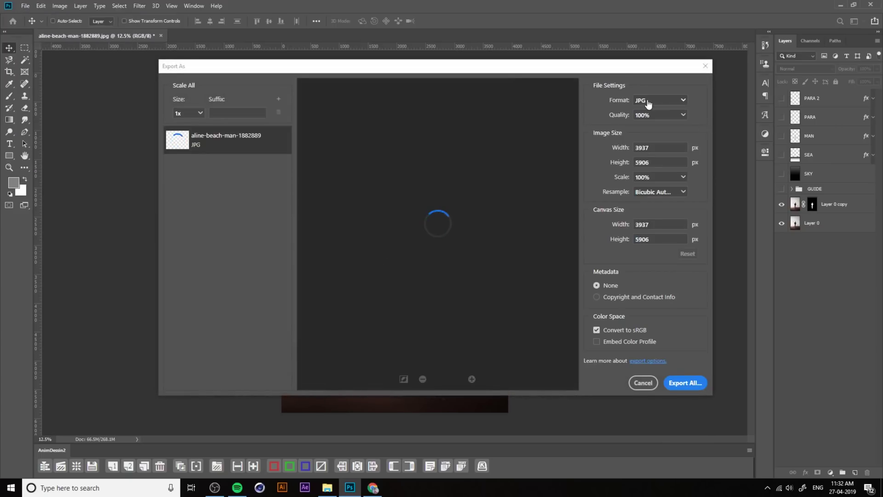
pyautogui.click(652, 101)
pyautogui.click(655, 115)
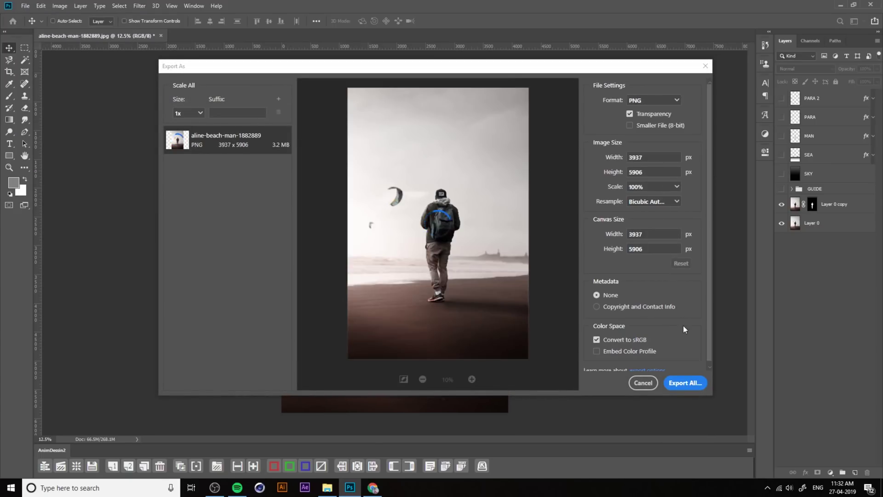
pyautogui.click(684, 382)
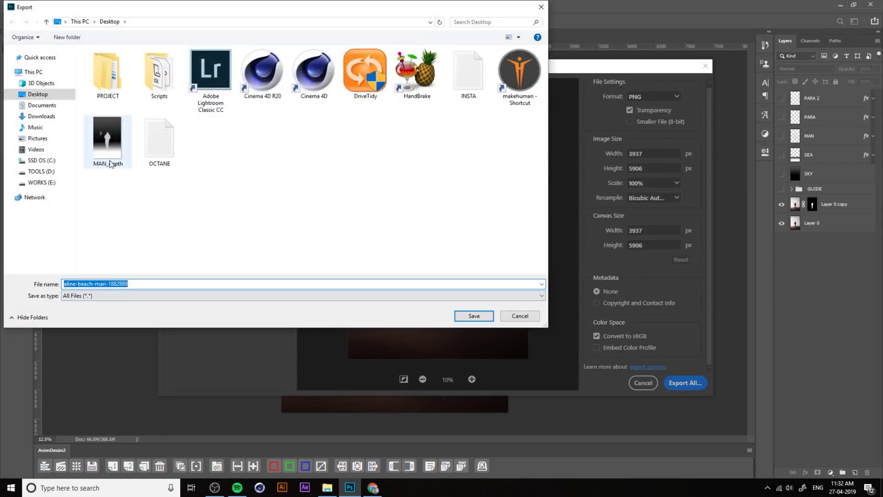
pyautogui.write('MAN')
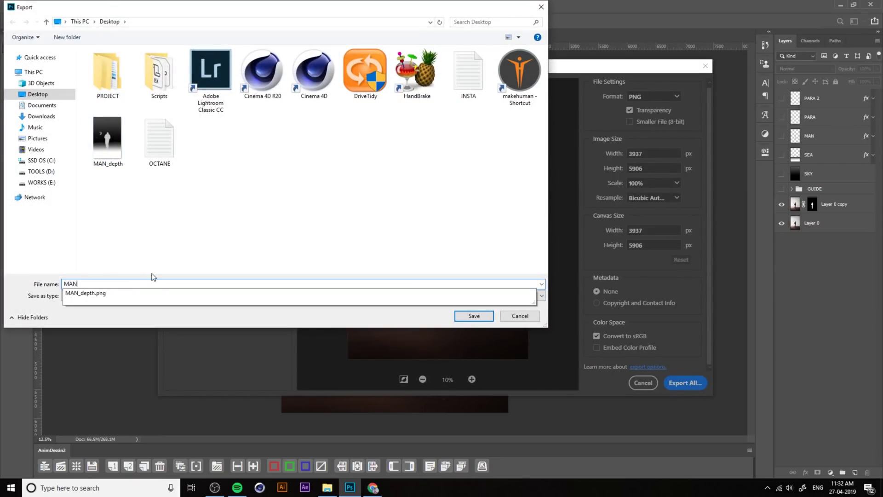
pyautogui.press('Return')
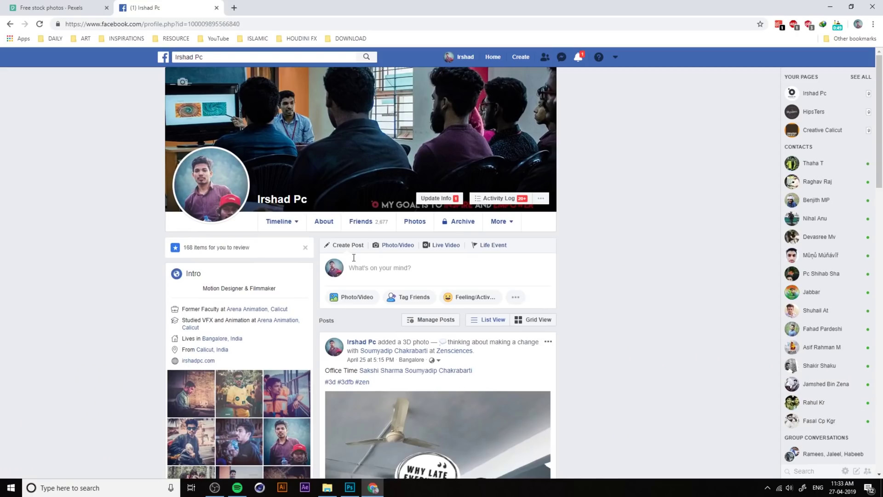
# - Switch to Facebook in the browser and start a new post with the MAN and MAN_depth images from the Desktop attached
pyautogui.click(375, 265)
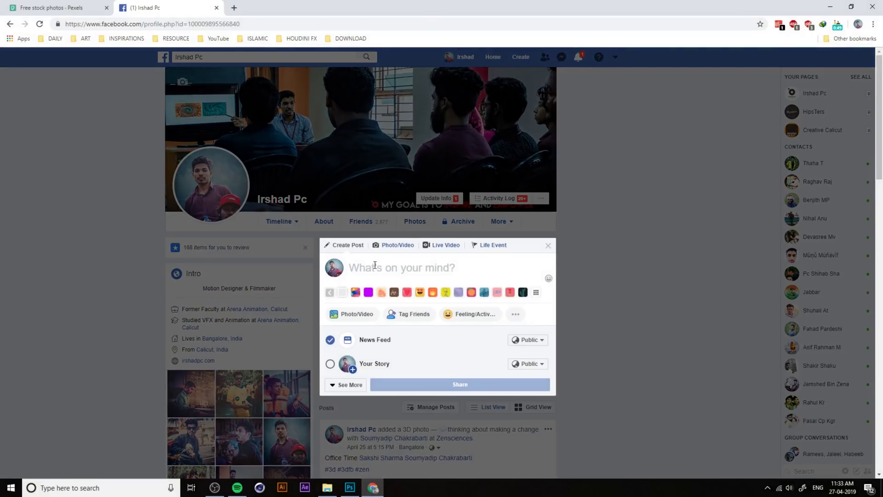
pyautogui.click(359, 315)
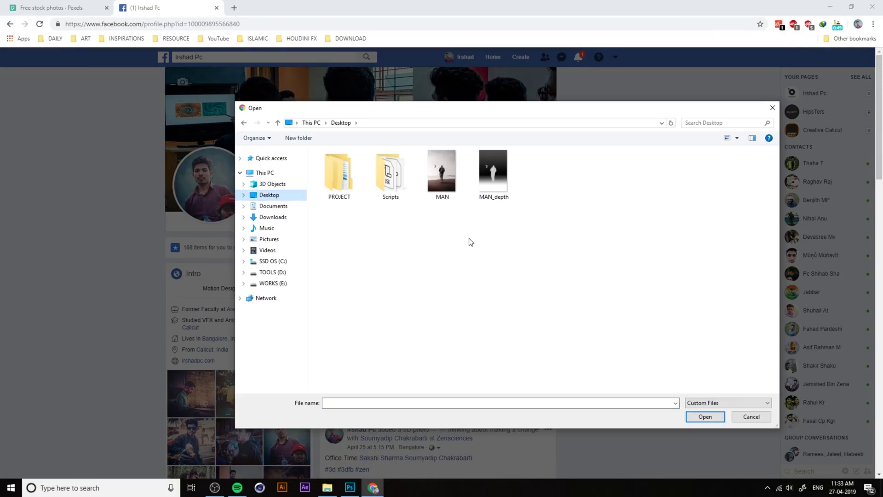
pyautogui.moveTo(508, 221); pyautogui.dragTo(449, 170)
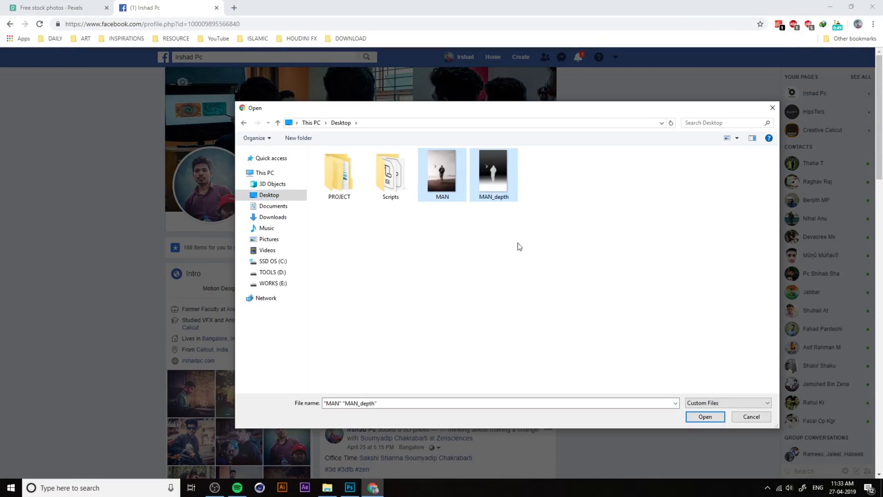
pyautogui.click(713, 421)
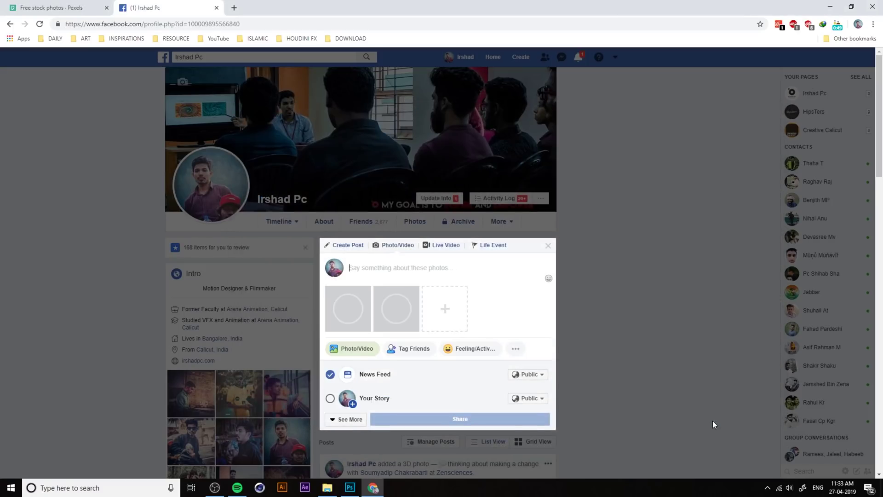
pyautogui.scroll(-2, 555, 294)
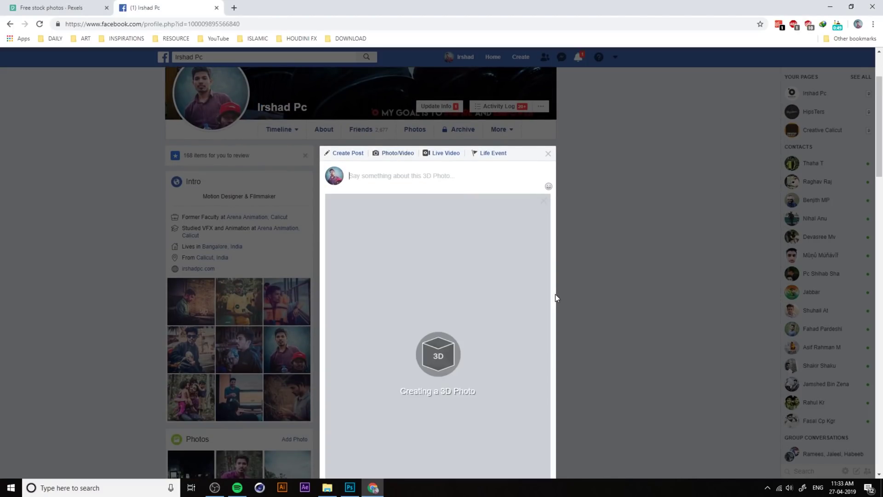
pyautogui.scroll(-2, 584, 288)
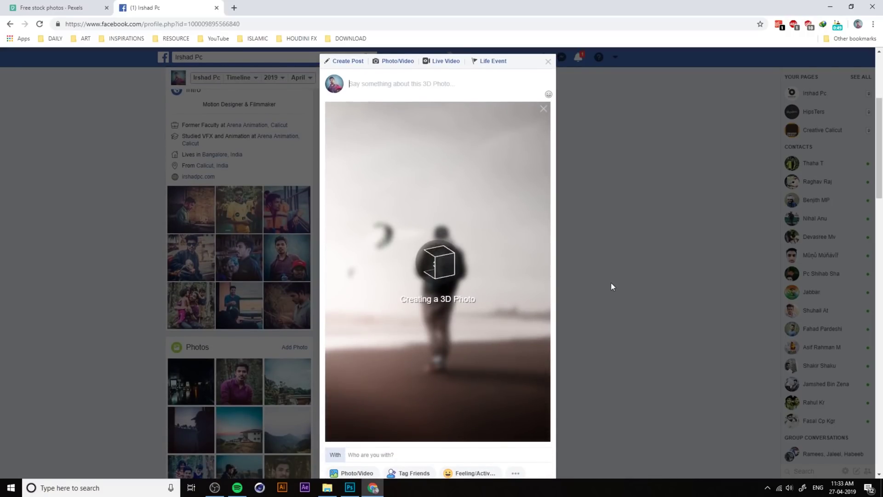